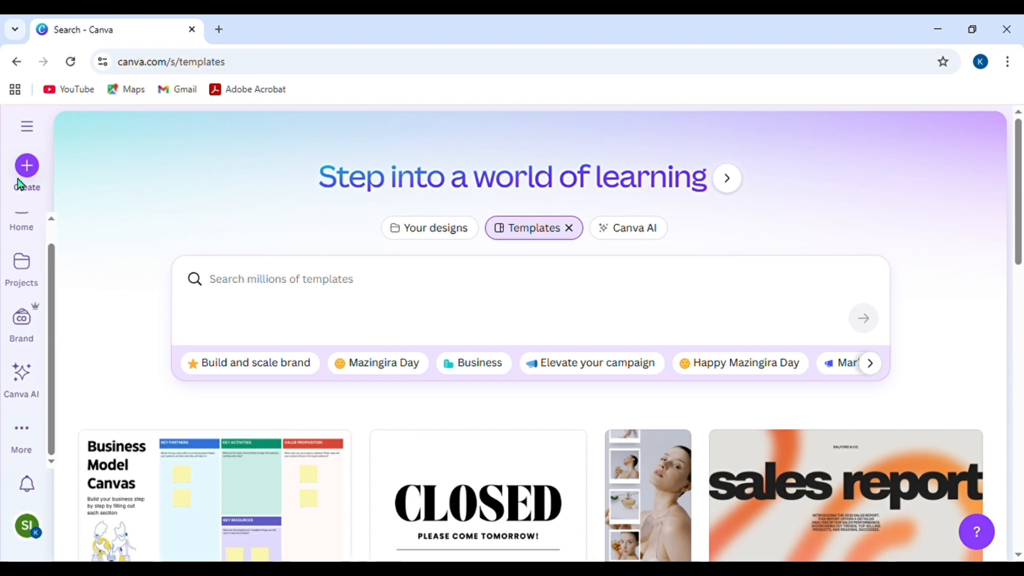
Look through the Home, Projects and Brand pages of the workspace
scroll(34, 237, "up", 1)
left_click(34, 236)
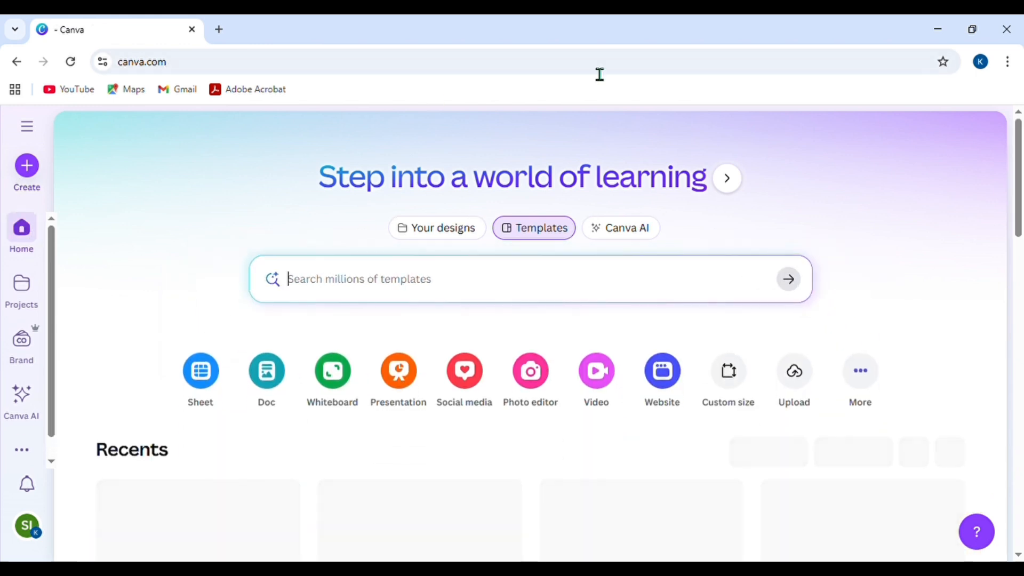
scroll(261, 322, "down", 2)
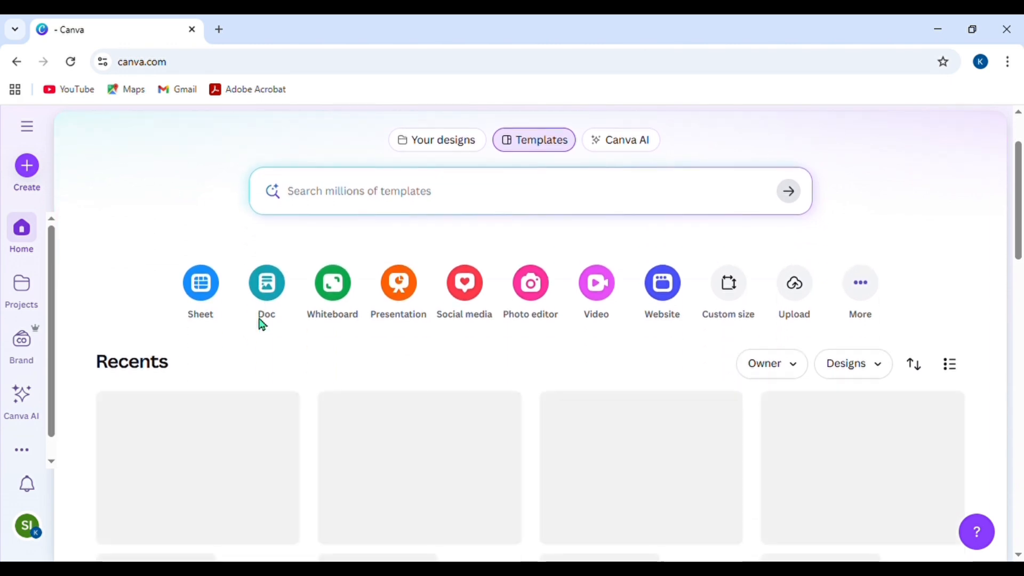
left_click(24, 230)
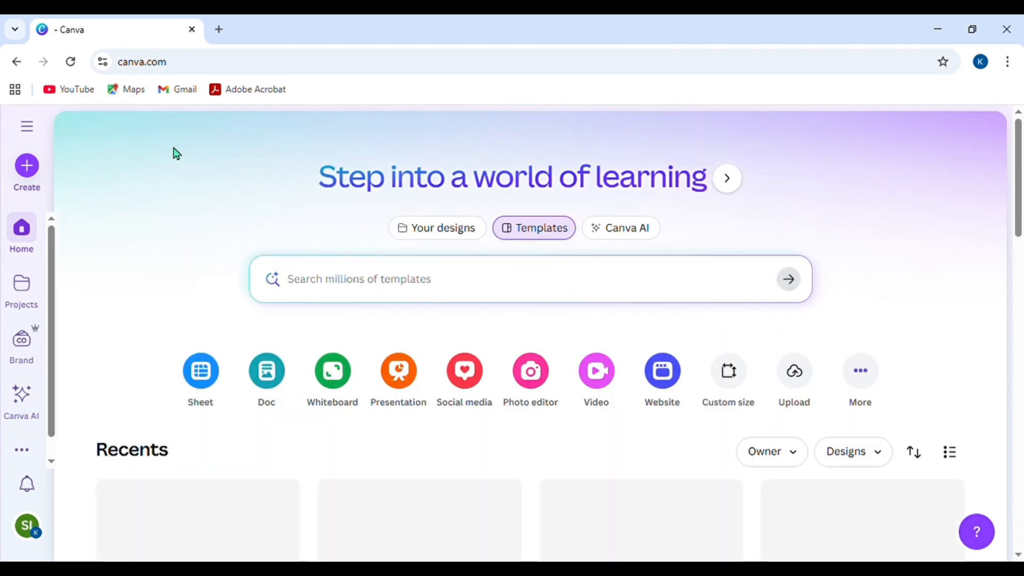
left_click(22, 301)
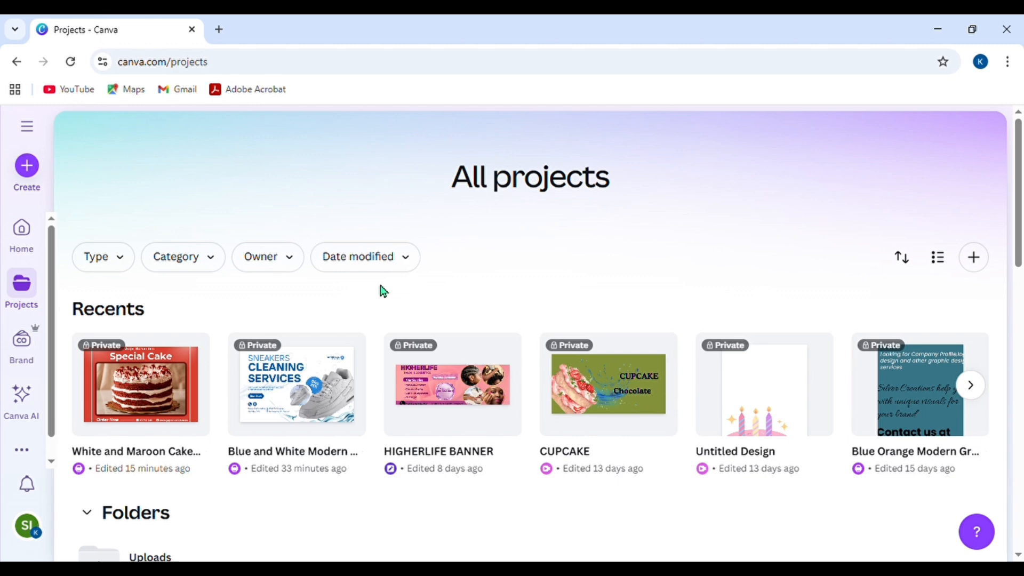
left_click(37, 343)
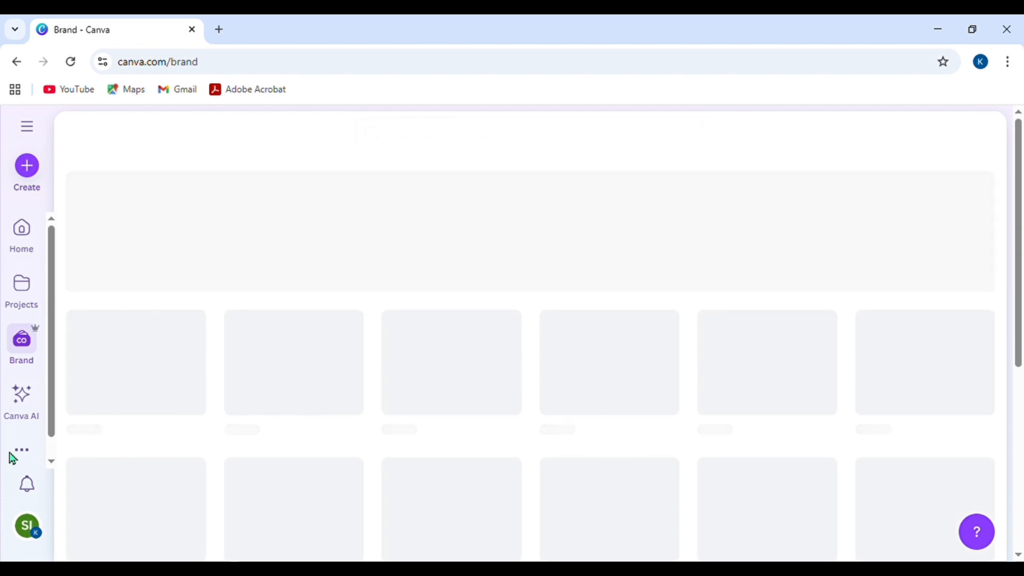
left_click(12, 452)
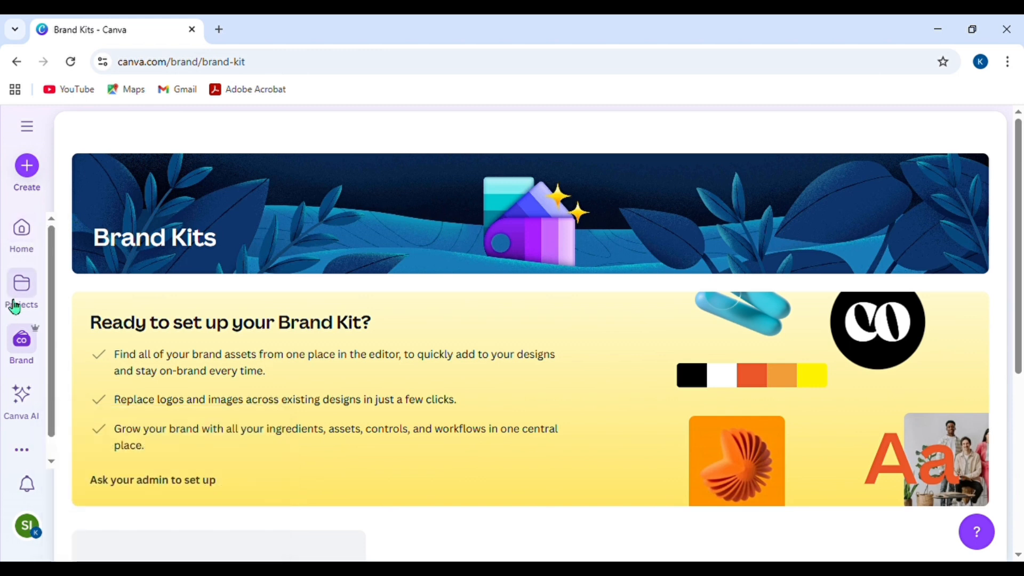
Return to the home page with the side menu expanded and search the templates for "cake poster"
left_click(27, 128)
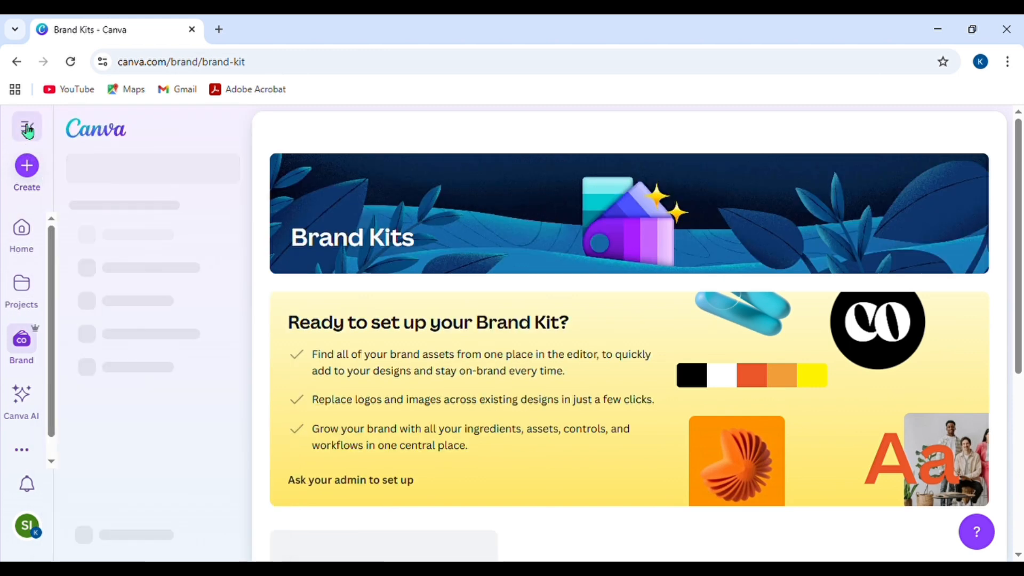
left_click(40, 246)
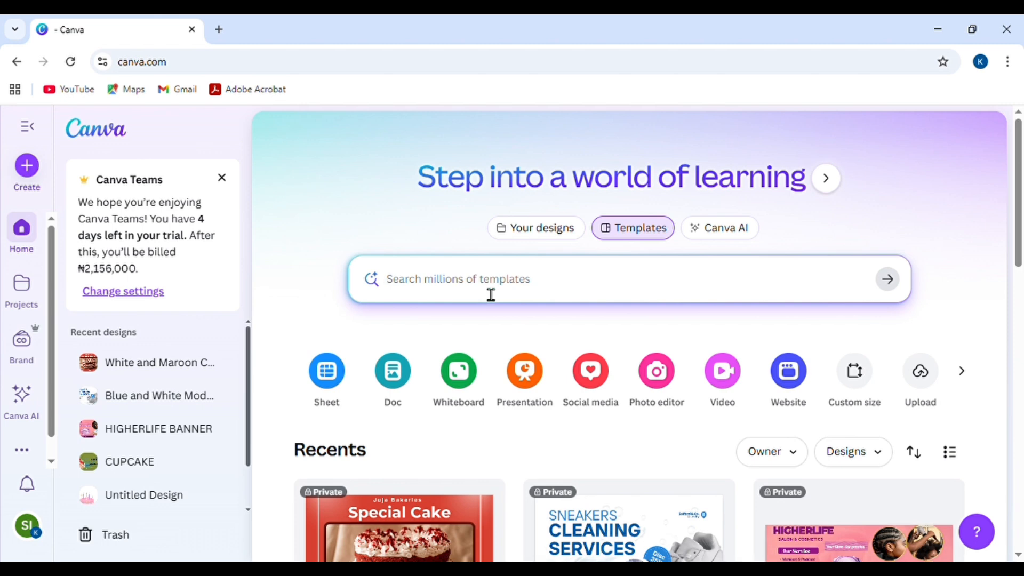
type("cu")
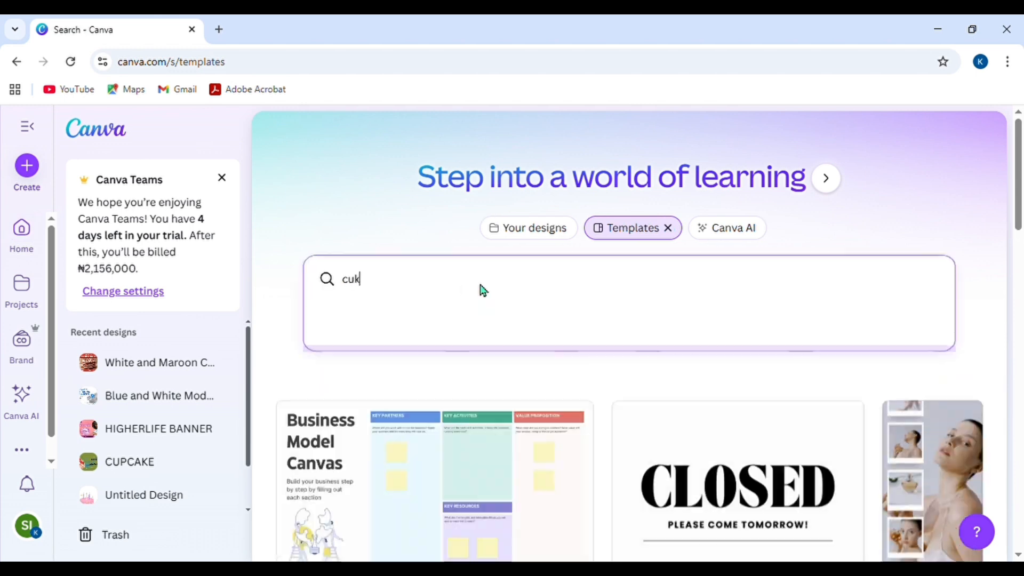
key("BackSpace")
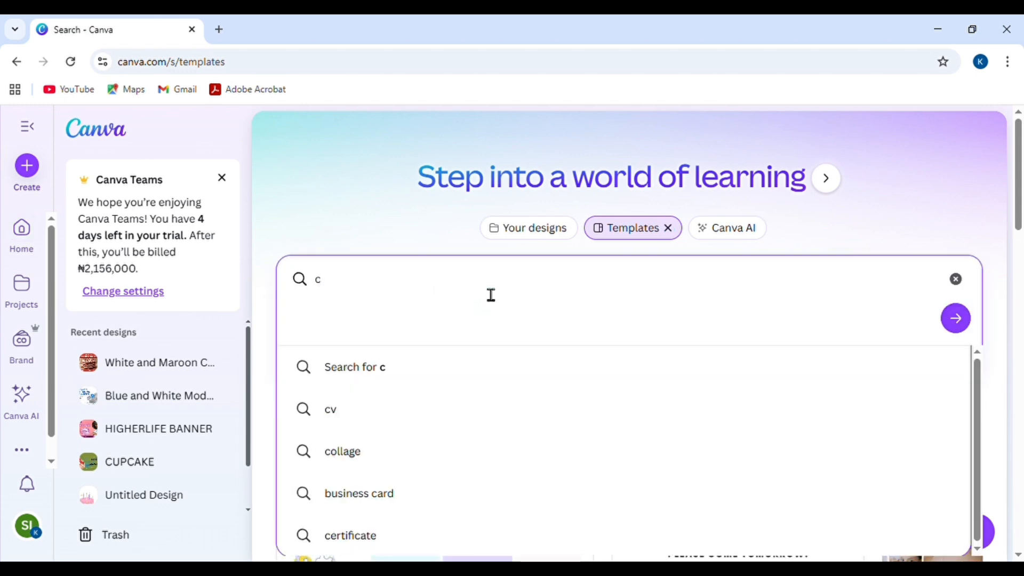
type("ake p")
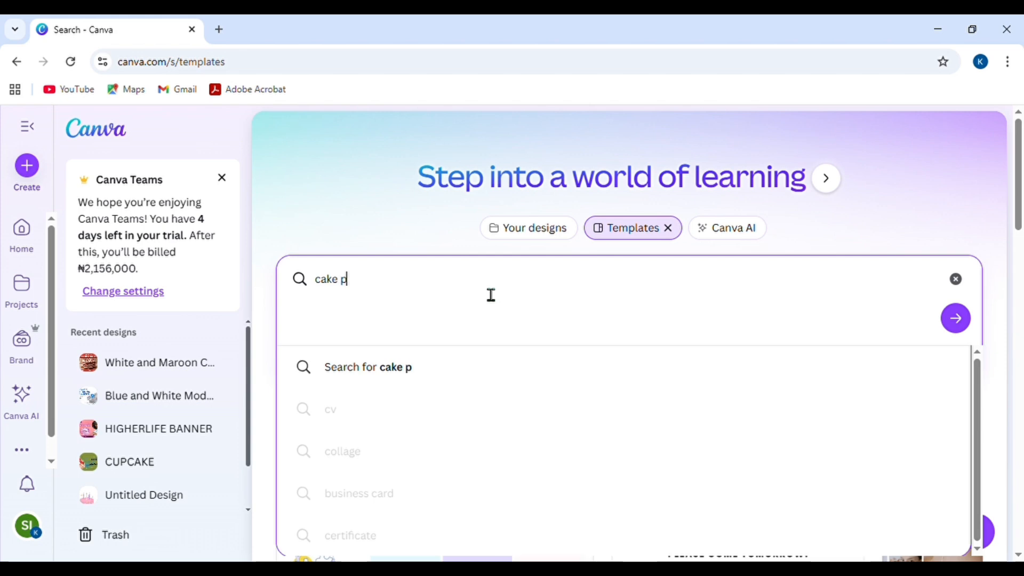
type("oster")
key("Return")
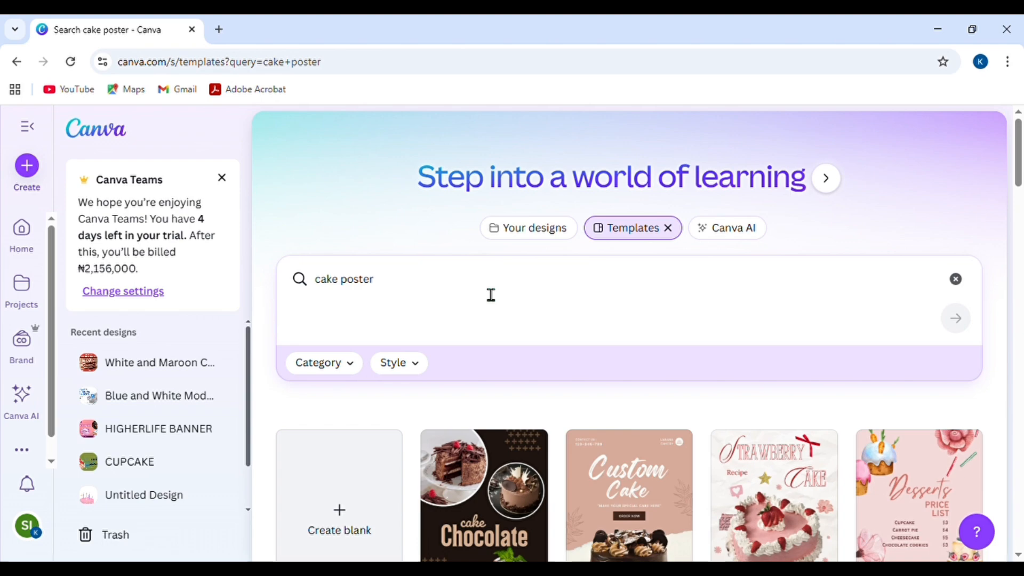
Browse the cake poster templates and preview the landscape White and Maroon Cake Photo Special Cake Poster
scroll(490, 293, "down", 7)
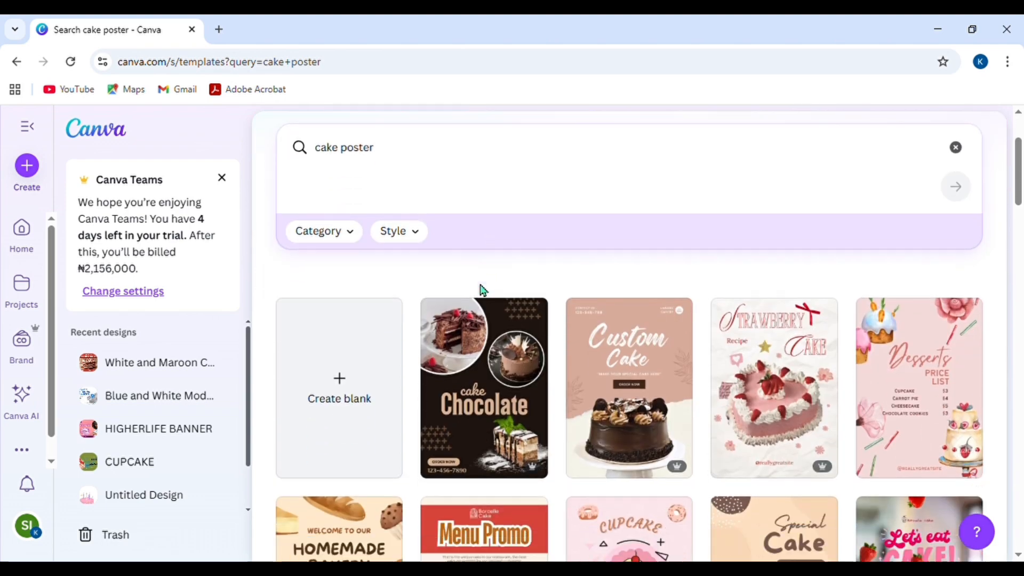
scroll(486, 291, "down", 10)
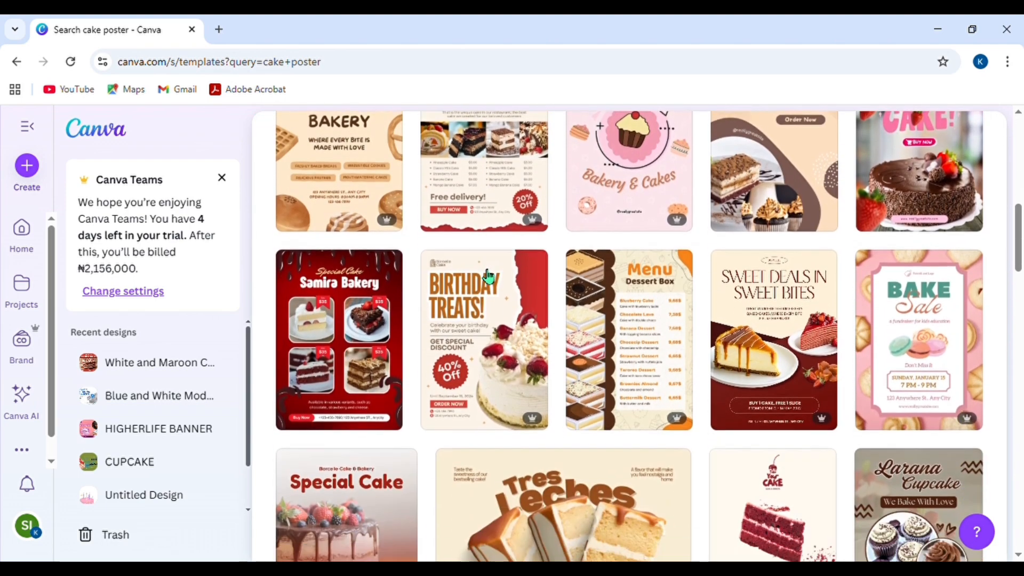
scroll(488, 276, "down", 7)
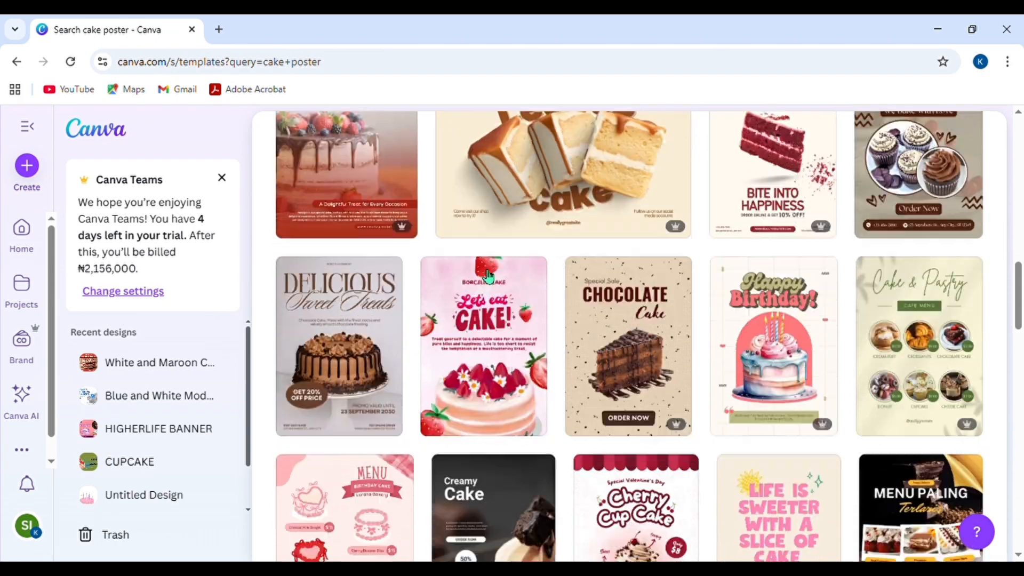
scroll(488, 276, "down", 14)
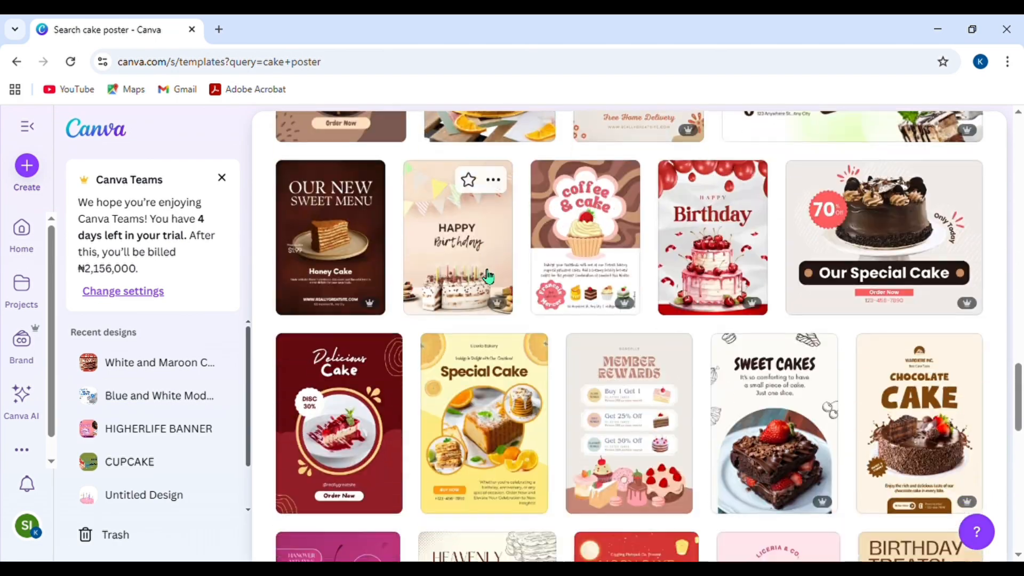
scroll(488, 276, "down", 8)
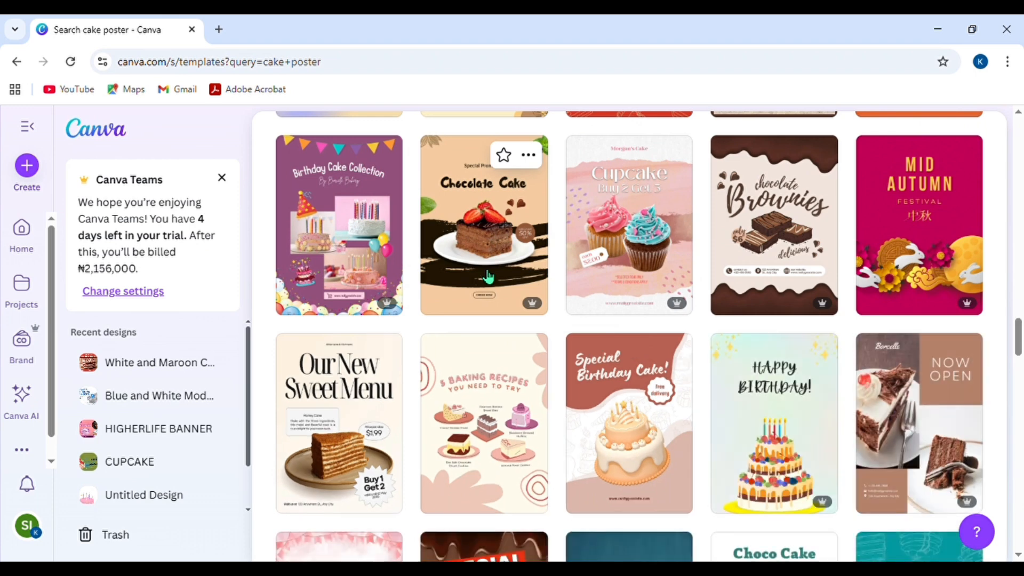
scroll(488, 277, "down", 1)
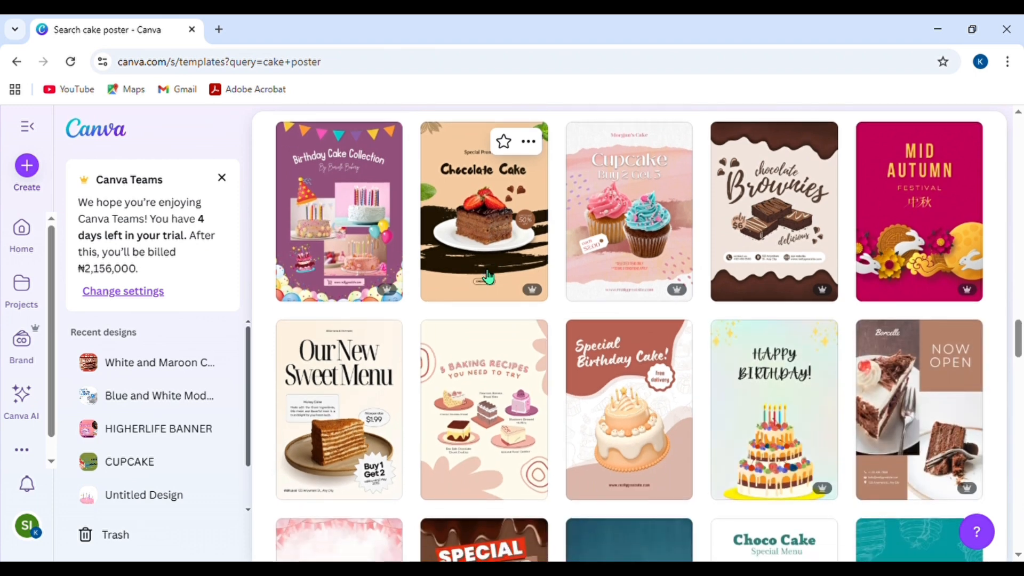
scroll(488, 276, "down", 7)
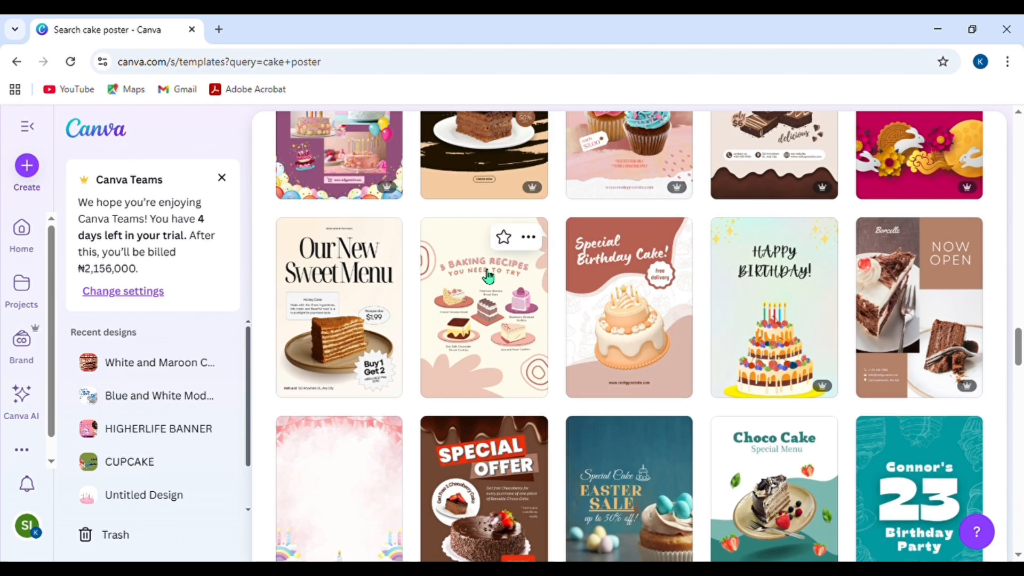
scroll(488, 276, "down", 6)
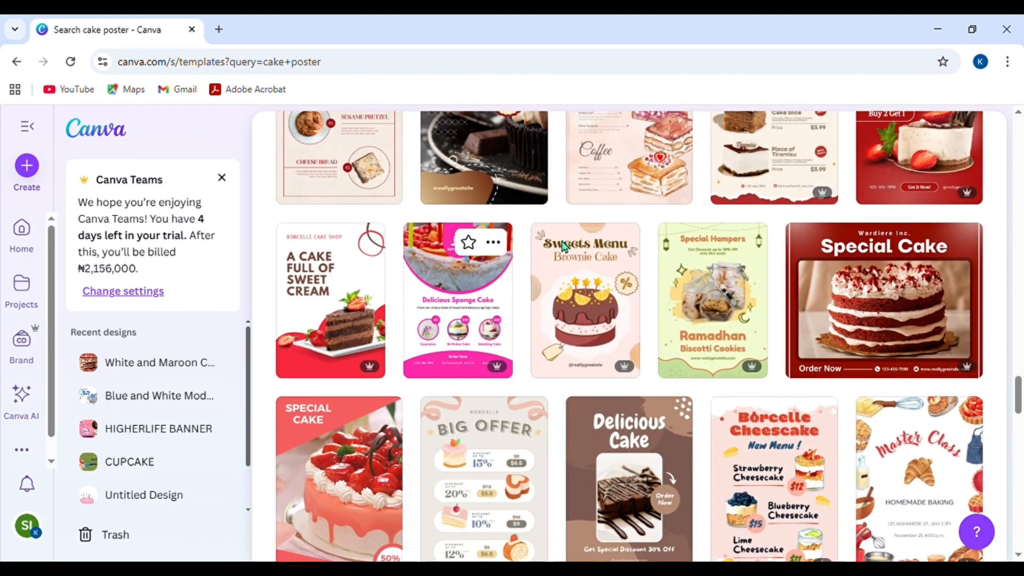
left_click(904, 299)
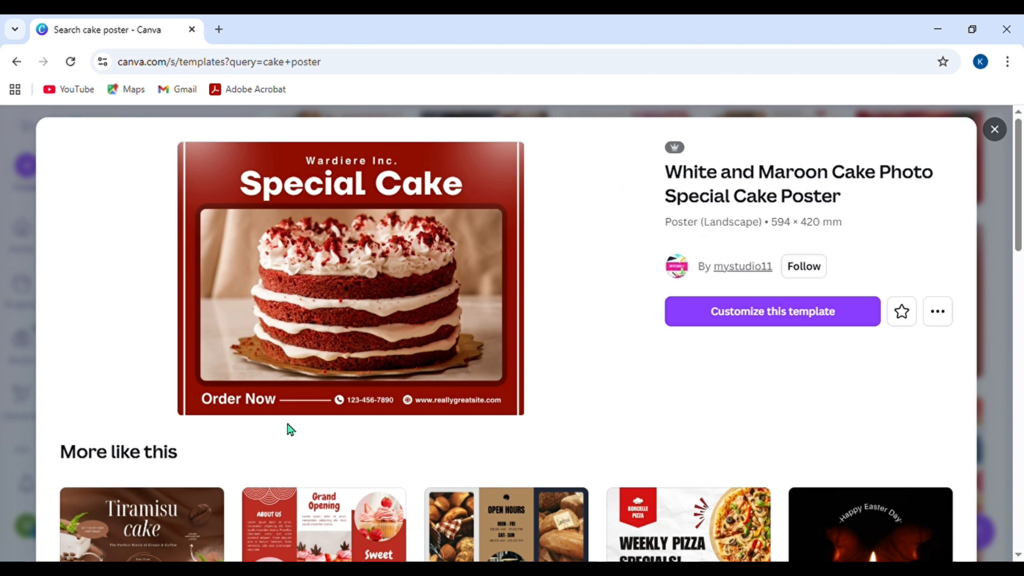
Open the previewed Special Cake poster template in the editor for customizing
scroll(343, 372, "down", 1)
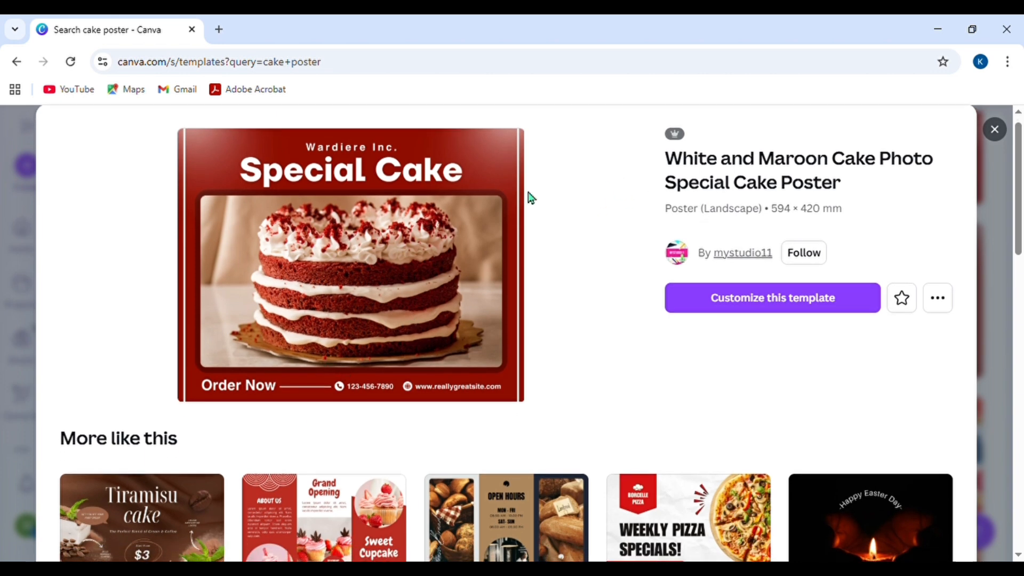
scroll(509, 272, "up", 1)
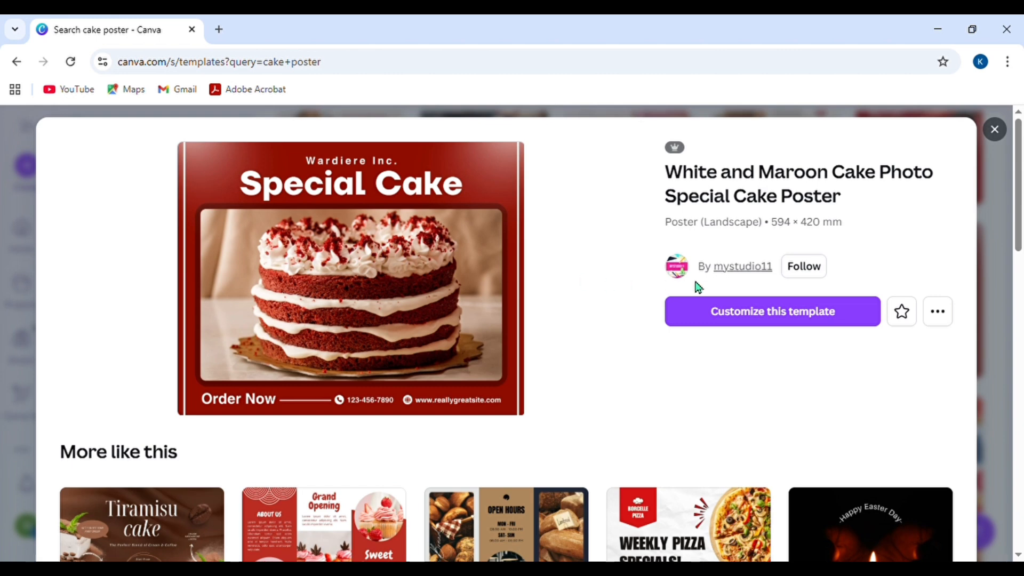
left_click(748, 316)
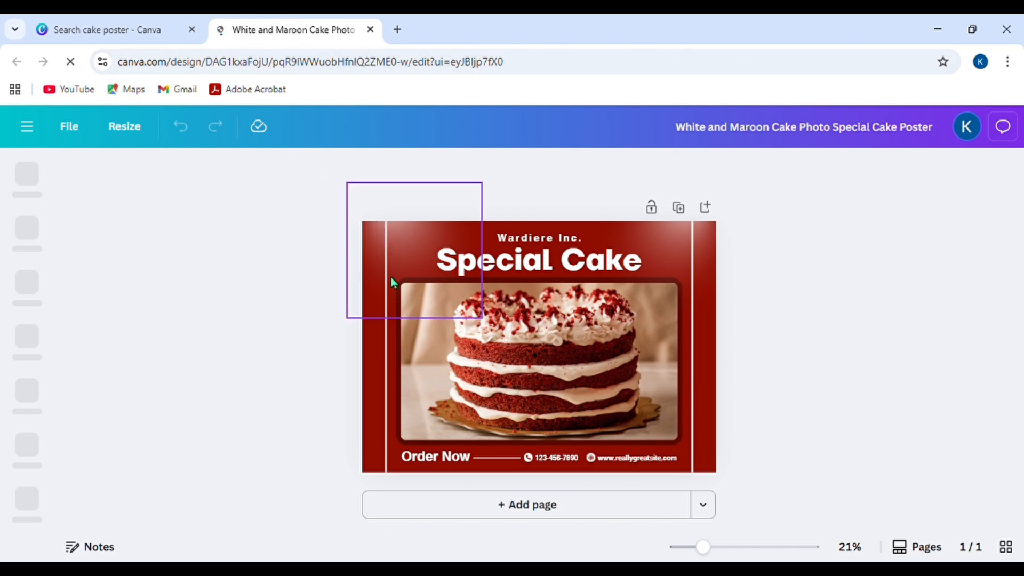
Inspect the poster's separate elements by selecting the corner highlight, the headline, the side strip and the line beside "Order Now"
left_click(418, 264)
left_click(515, 275)
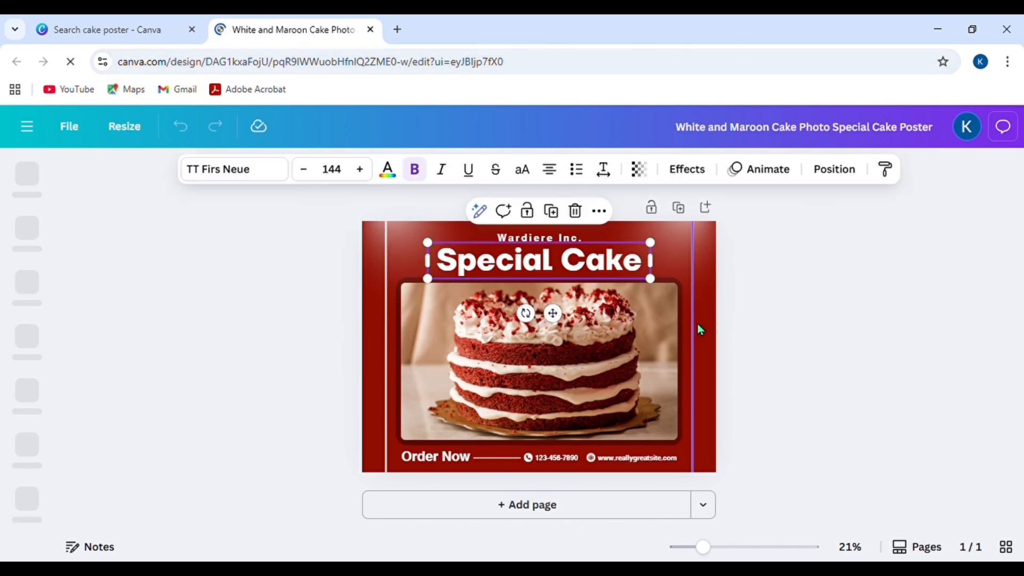
left_click(694, 340)
left_click(706, 369)
left_click(474, 290)
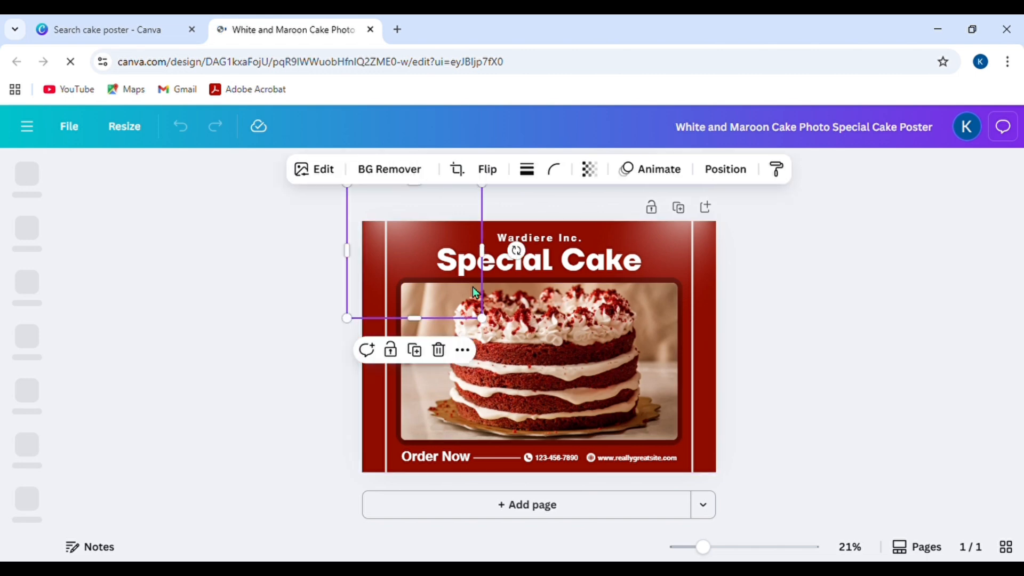
left_click(589, 279)
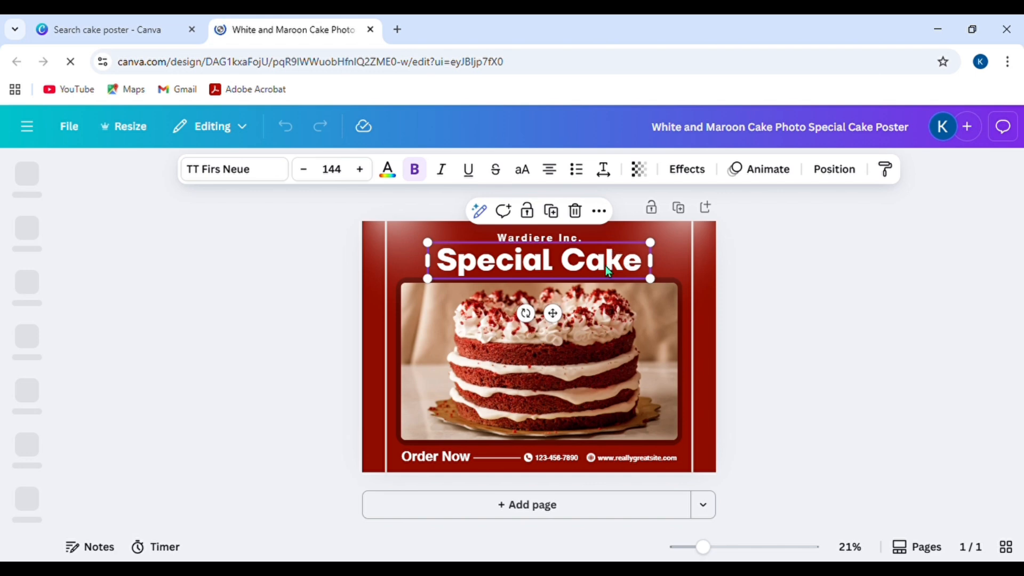
left_click(509, 459)
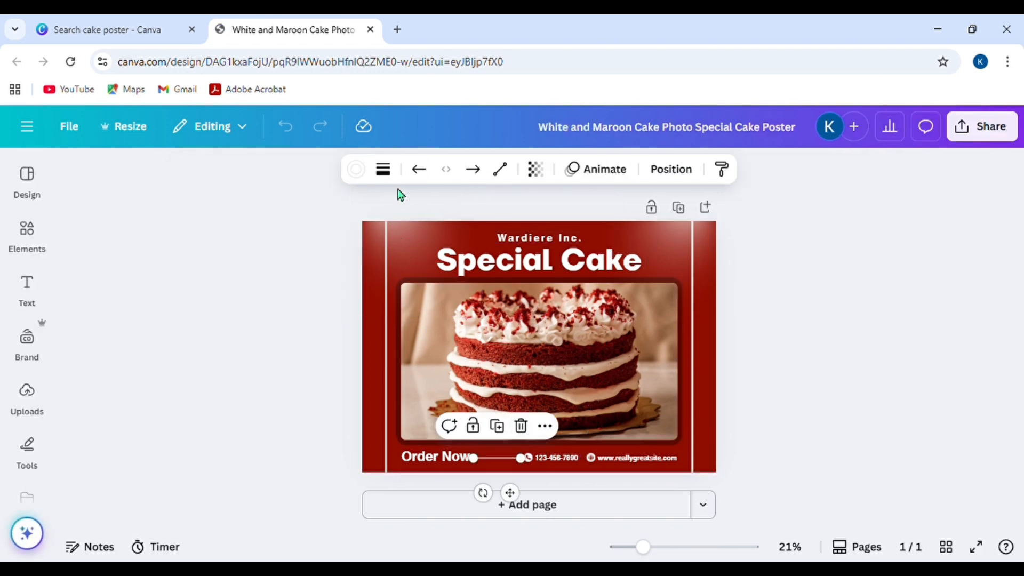
Open the "Special Cake" headline for text editing and select all of its text
left_click(471, 257)
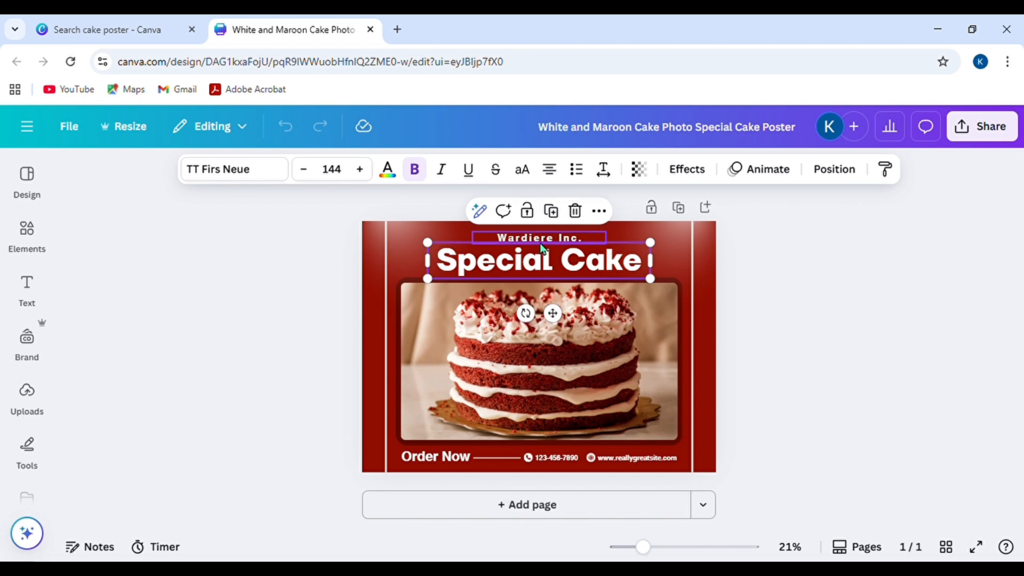
left_click(586, 270)
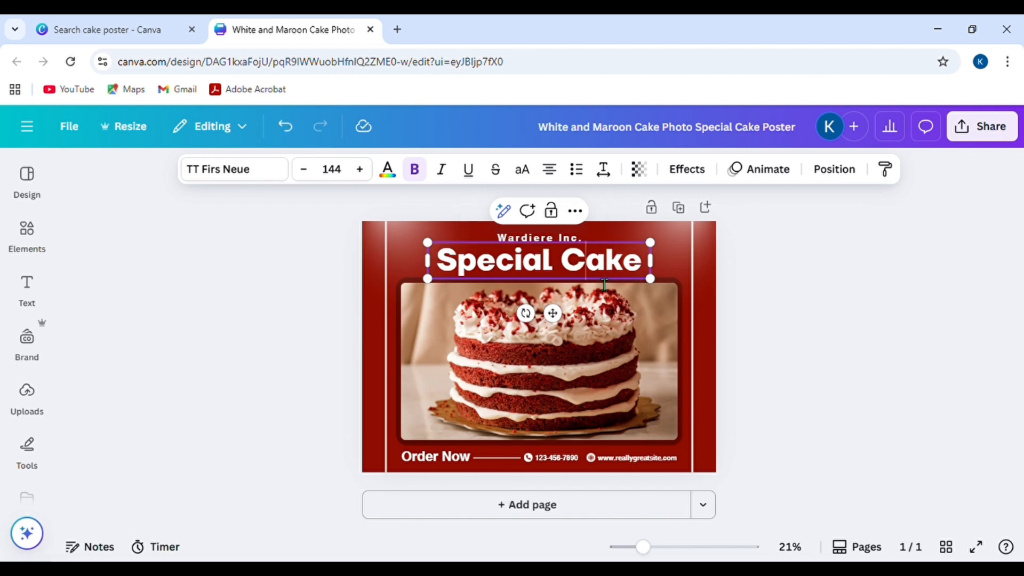
left_click(564, 251)
triple_click(564, 251)
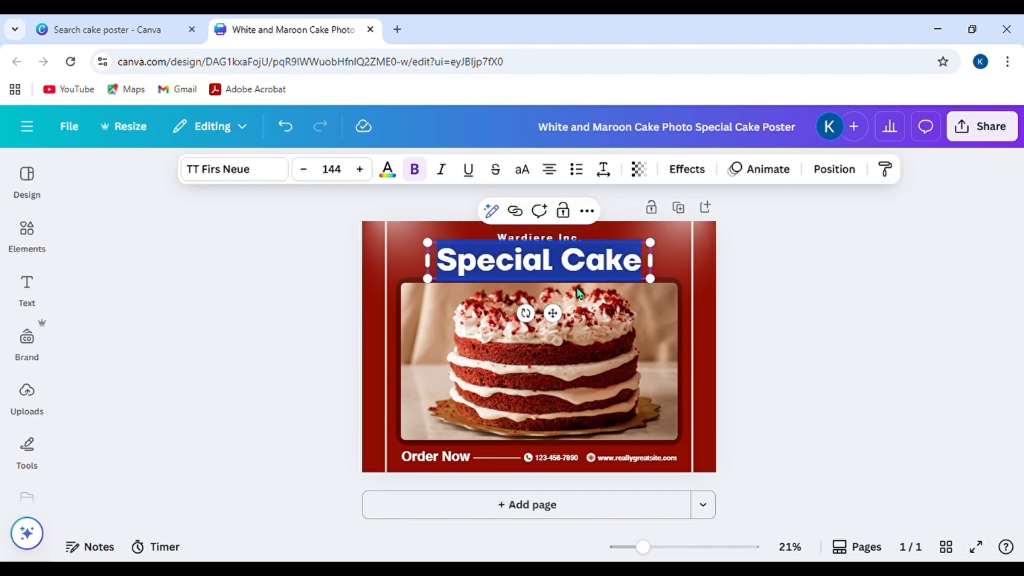
Shift the cake photo off its frame, move it back into place, and clear the selection
left_click(580, 339)
mouse_move(564, 349)
left_mouse_down()
mouse_move(605, 393)
mouse_move(668, 373)
mouse_move(562, 350)
mouse_move(583, 357)
left_mouse_up()
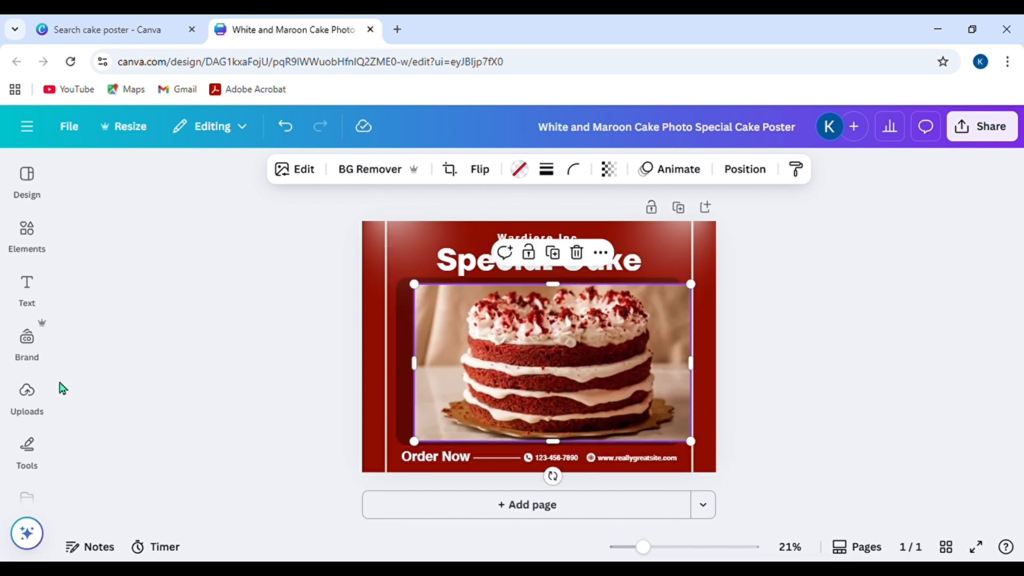
left_click_drag(570, 418, 568, 366)
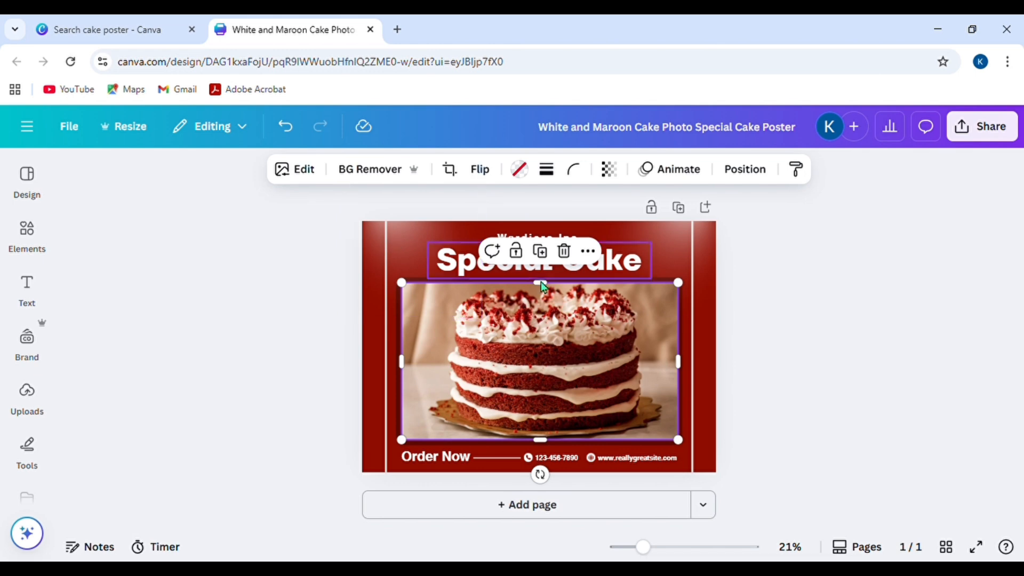
left_click(714, 367)
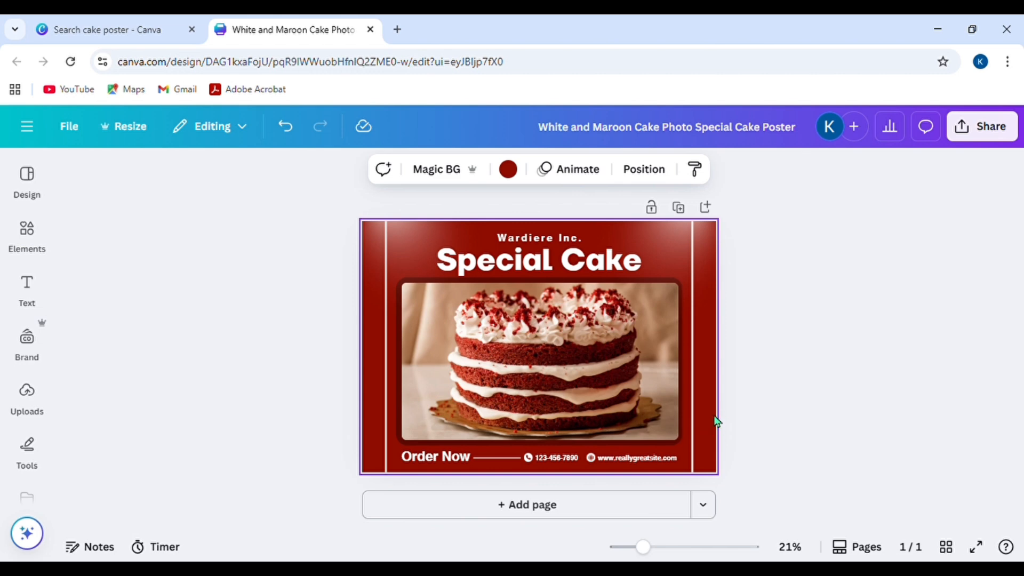
left_click(729, 409)
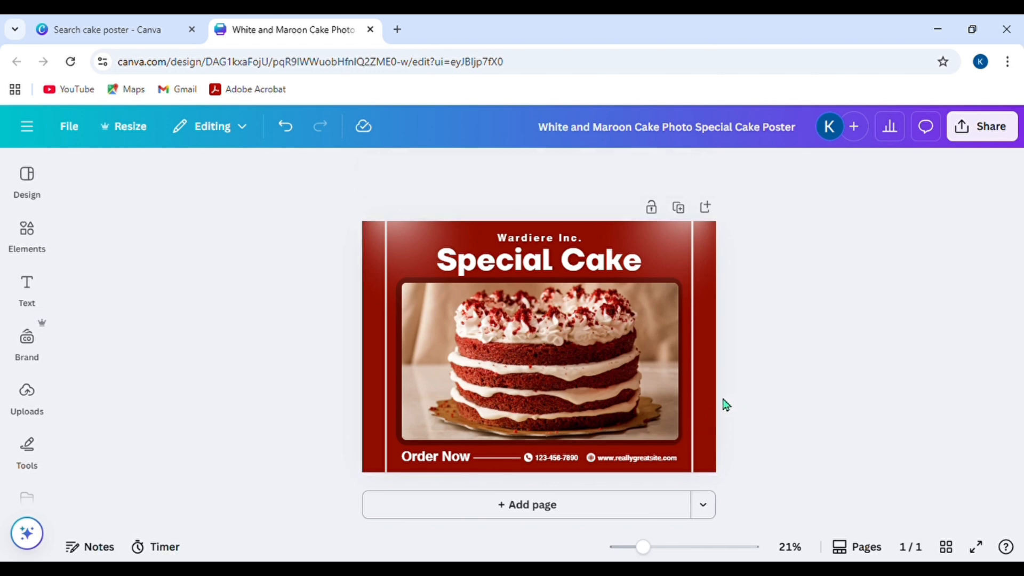
Set the poster background to the red photo color #9a3322, trying the dark maroon photo color along the way
left_click(715, 401)
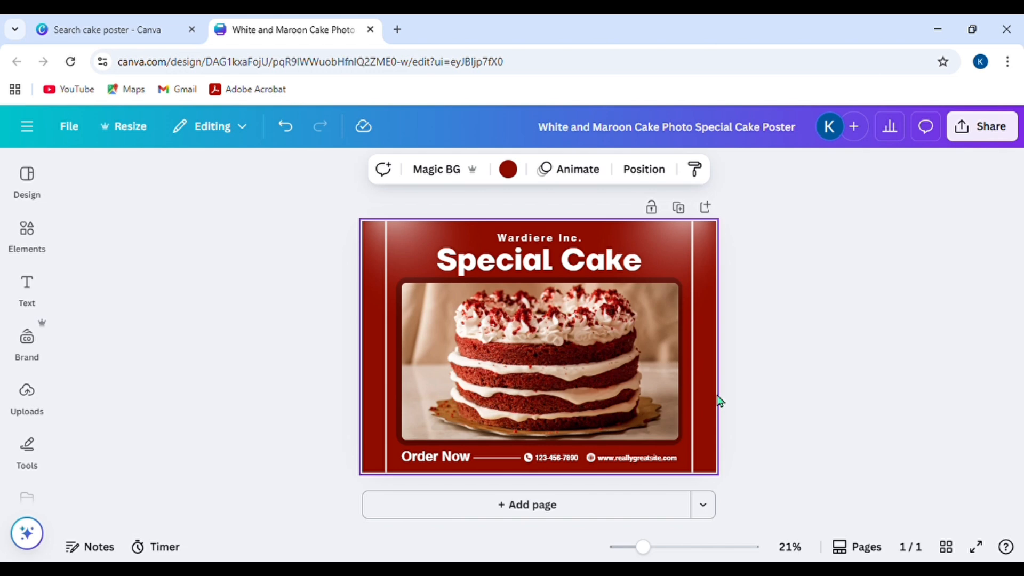
left_click(522, 179)
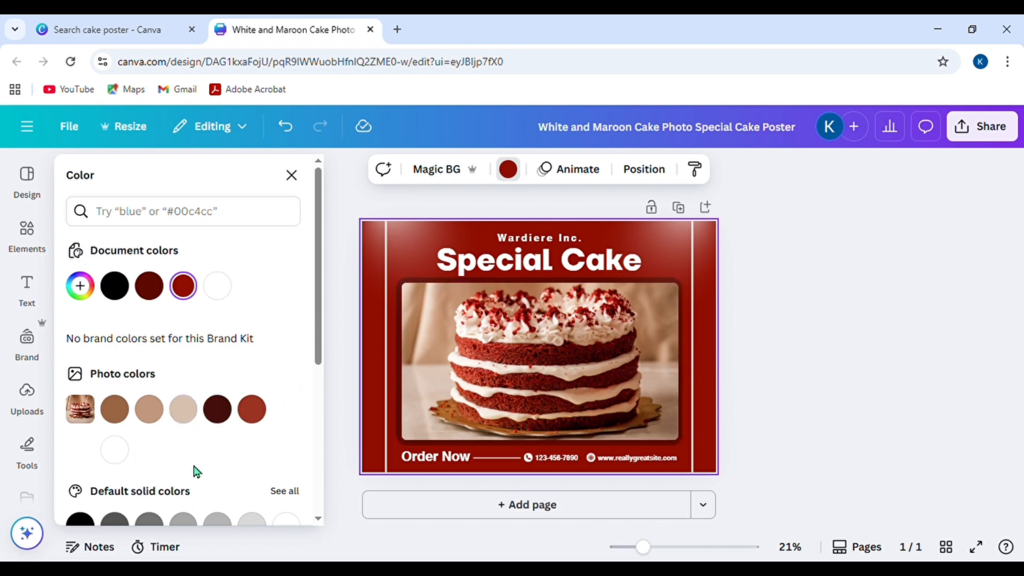
left_click(257, 414)
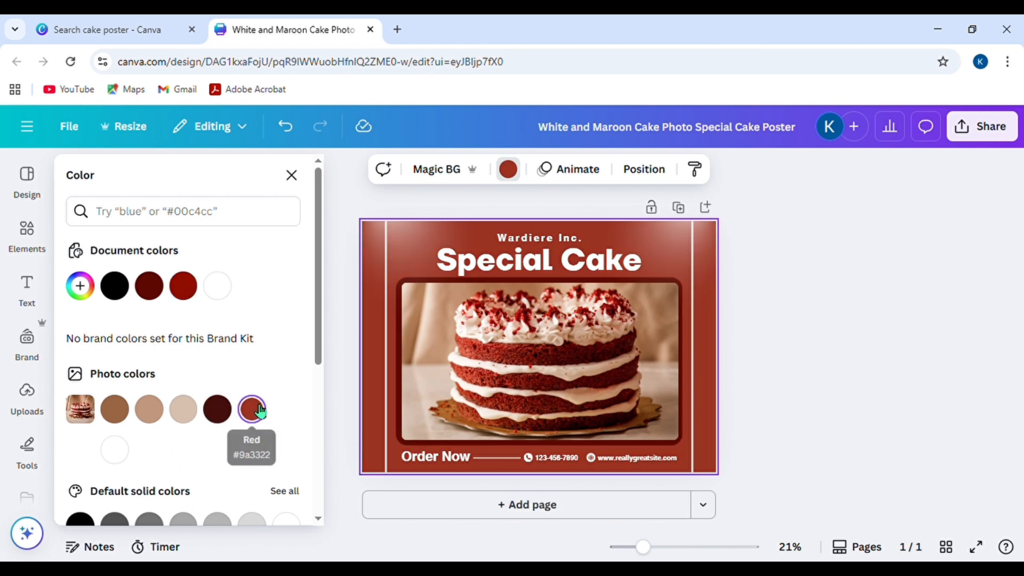
left_click(228, 415)
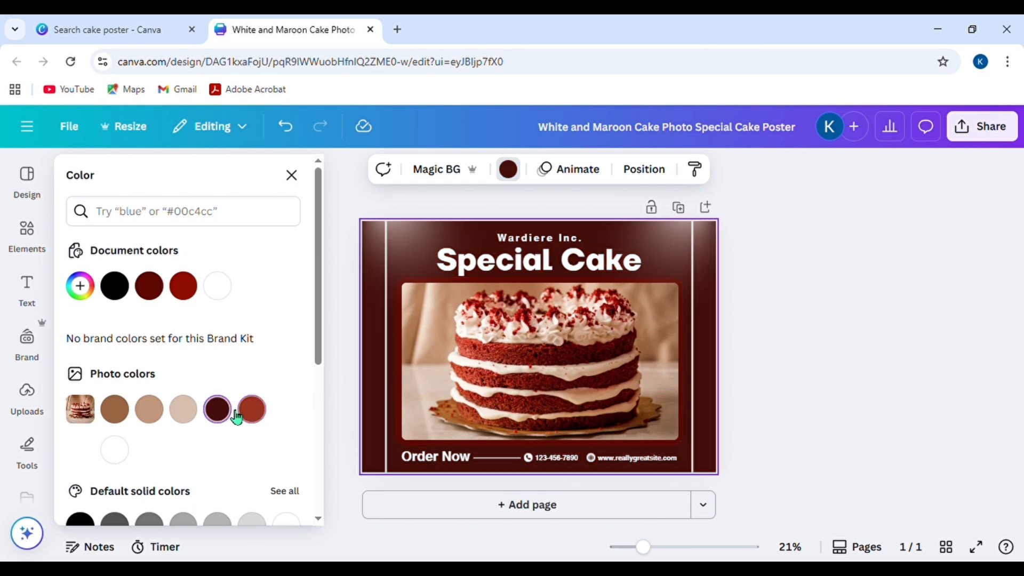
left_click(257, 414)
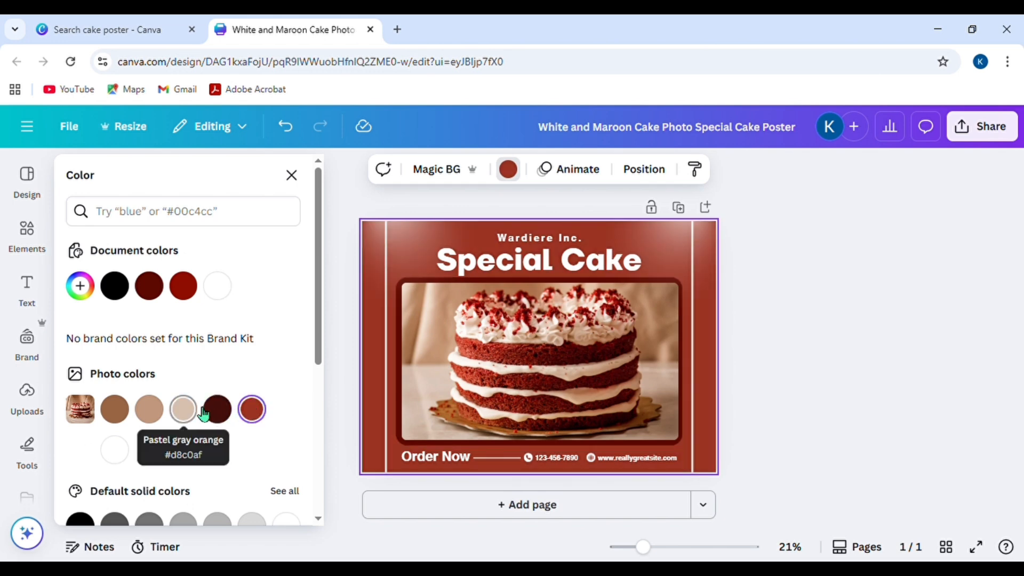
Try pastel gray orange #d8c0af, brown and dark maroon as the poster background, and return to red #9a3322
left_click(183, 411)
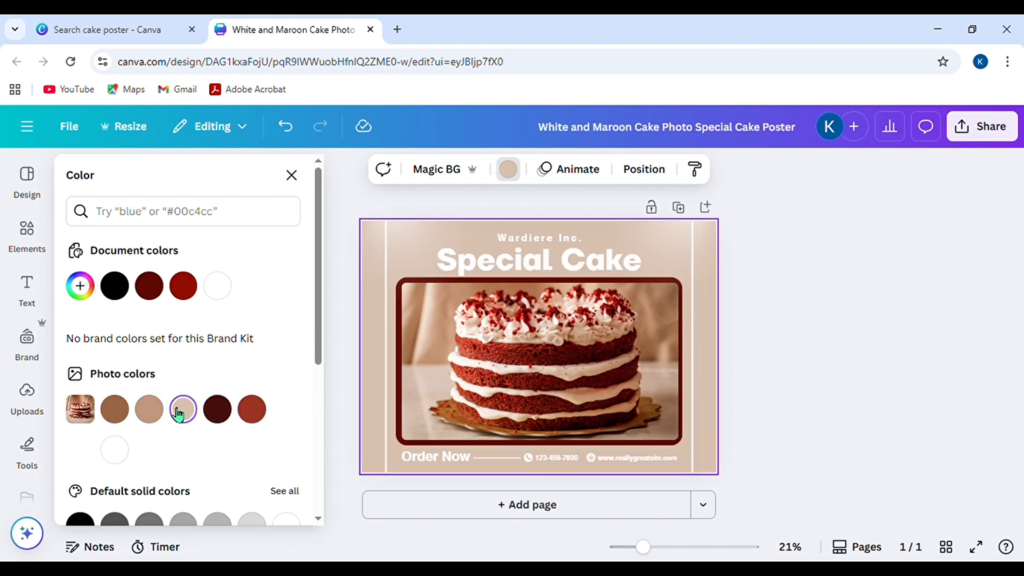
left_click(115, 410)
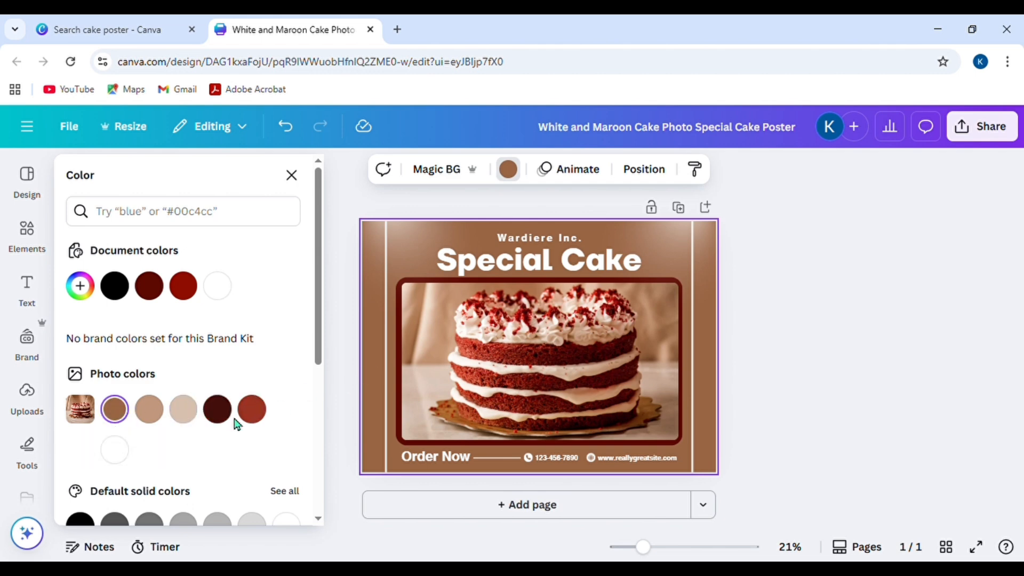
scroll(243, 430, "down", 5)
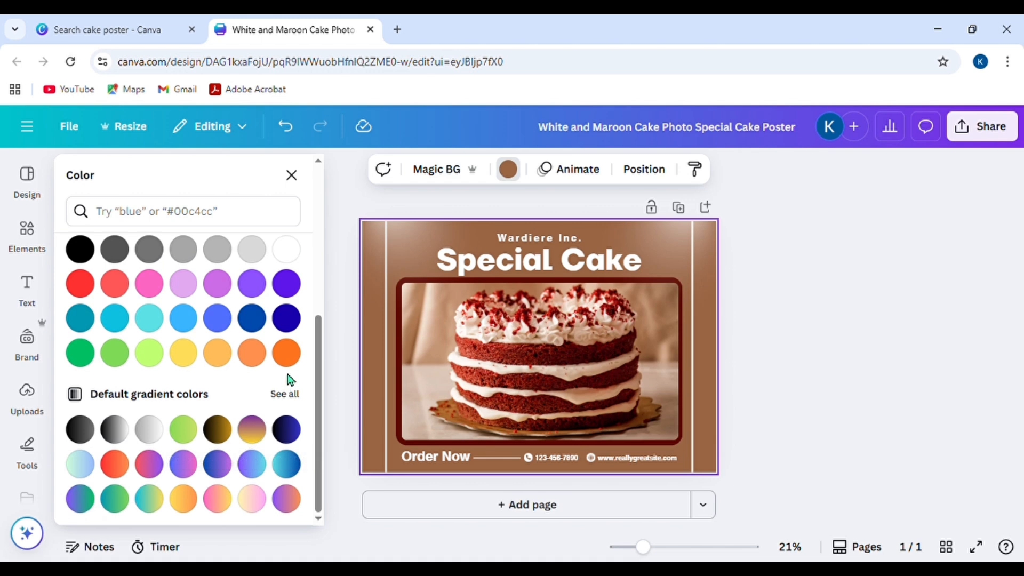
scroll(288, 380, "up", 5)
left_click(252, 409)
left_click(227, 414)
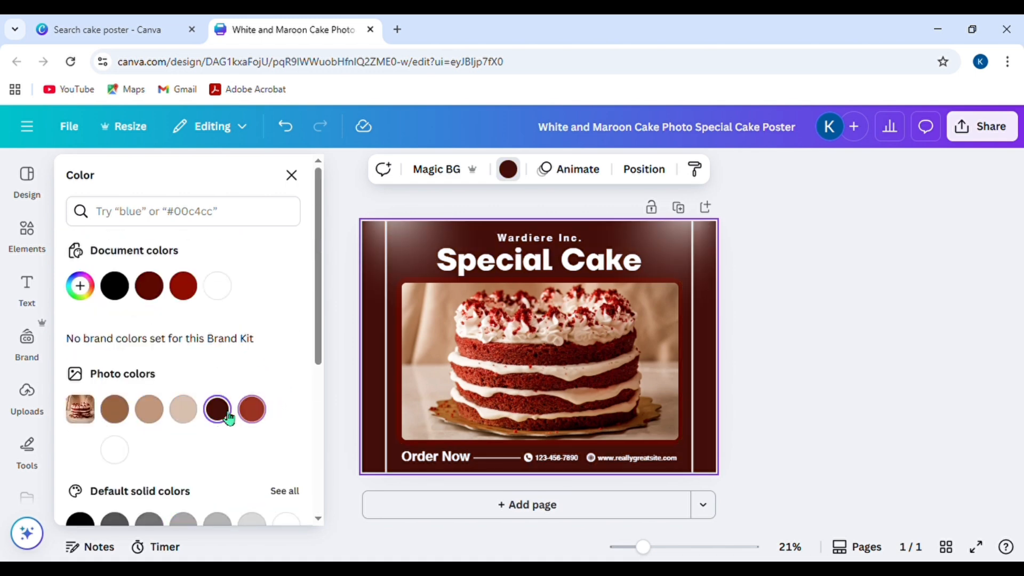
left_click(256, 412)
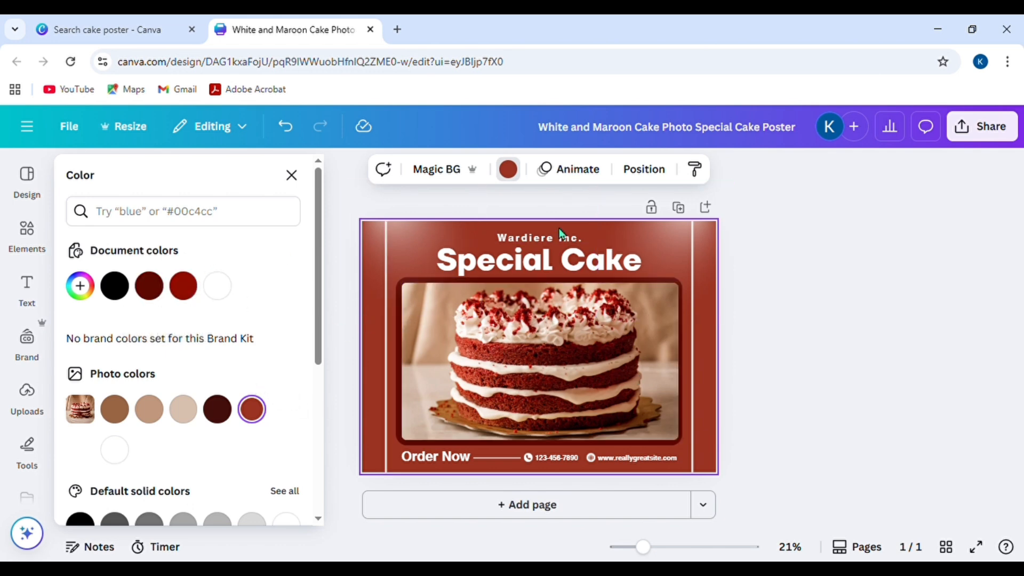
left_click(566, 252)
left_click(538, 319)
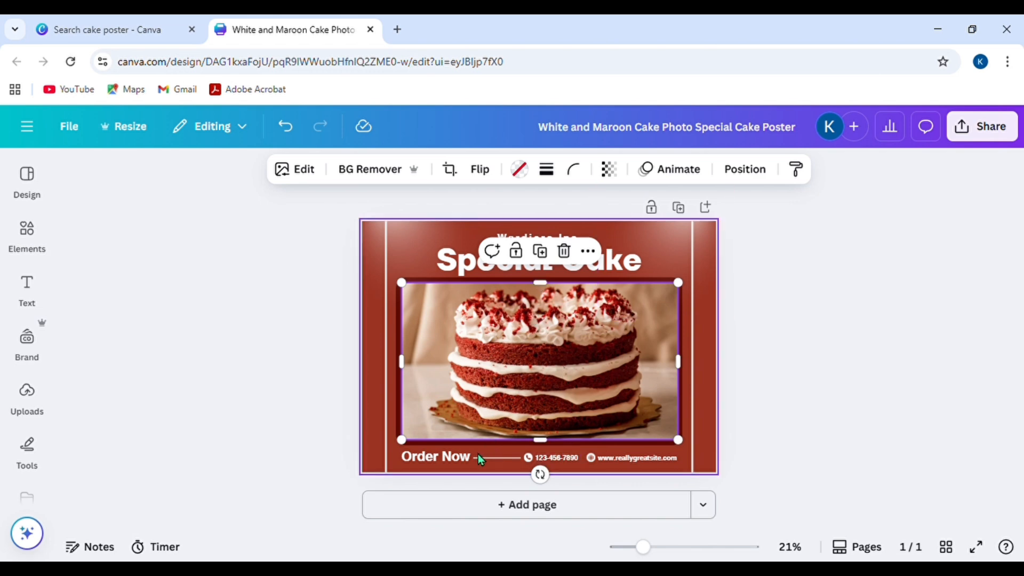
left_click(388, 396)
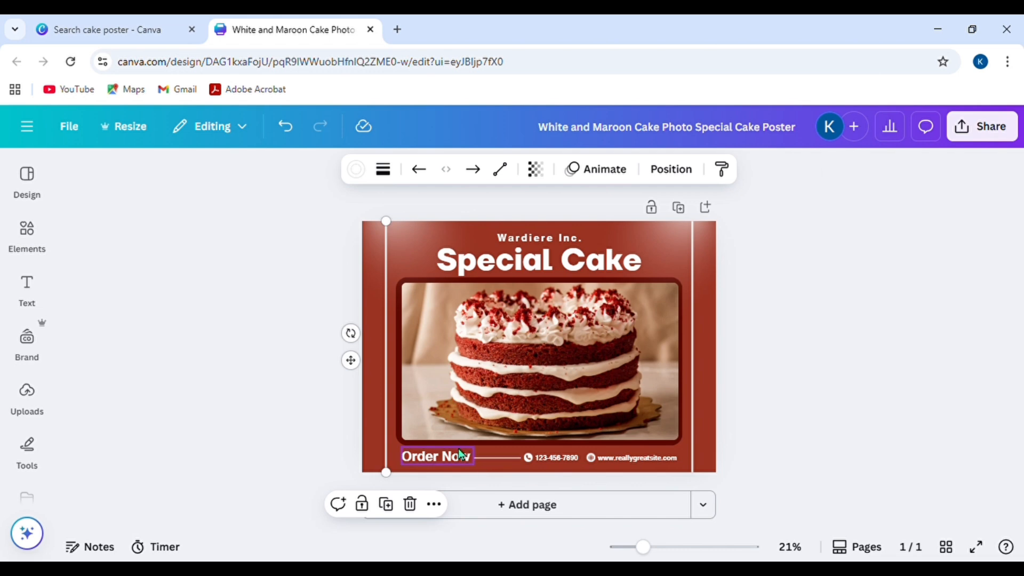
Replace the company name "Wardiere Inc." above the headline with "Kariss Bakery"
left_click(545, 247)
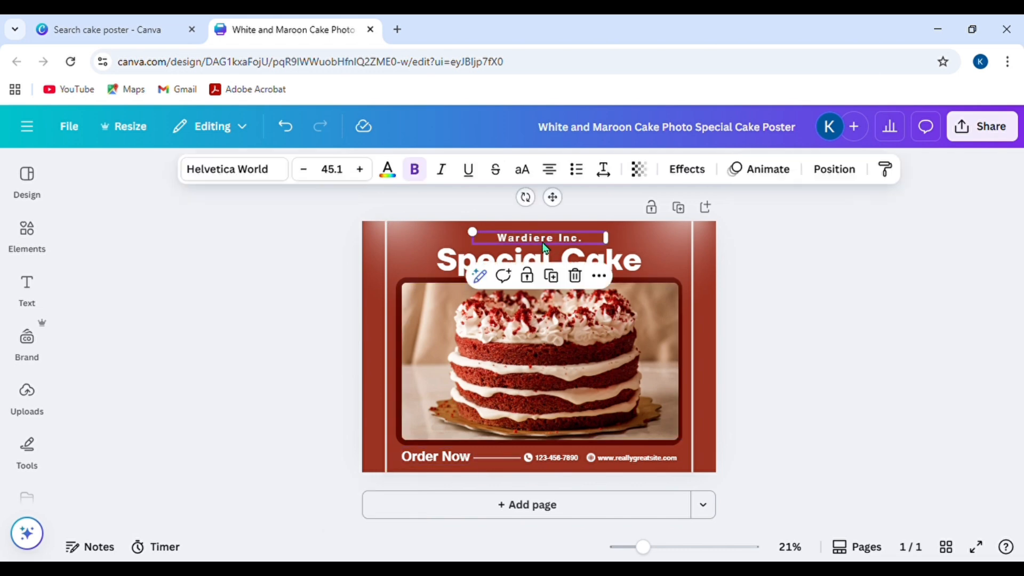
double_click(545, 243)
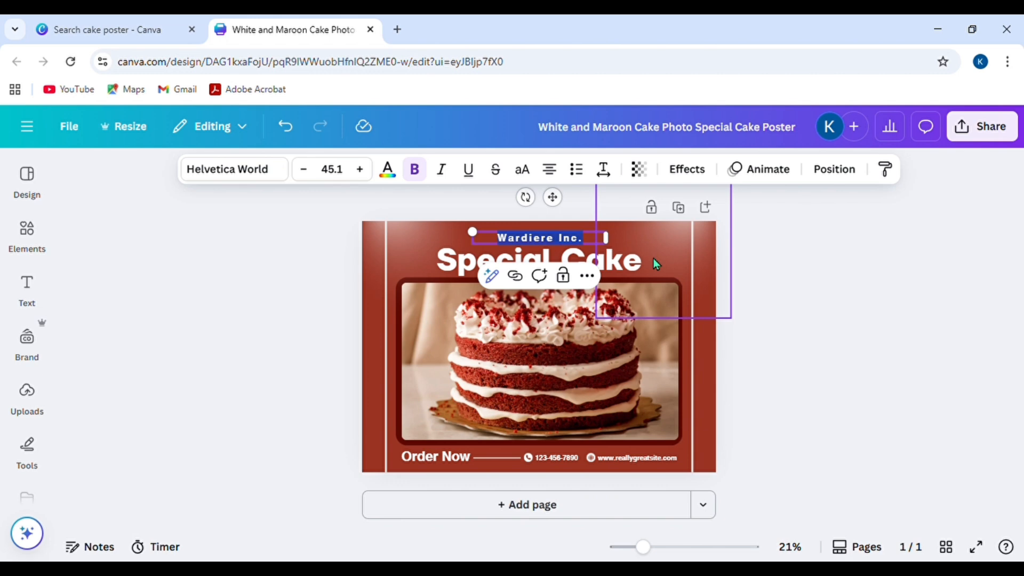
type("J")
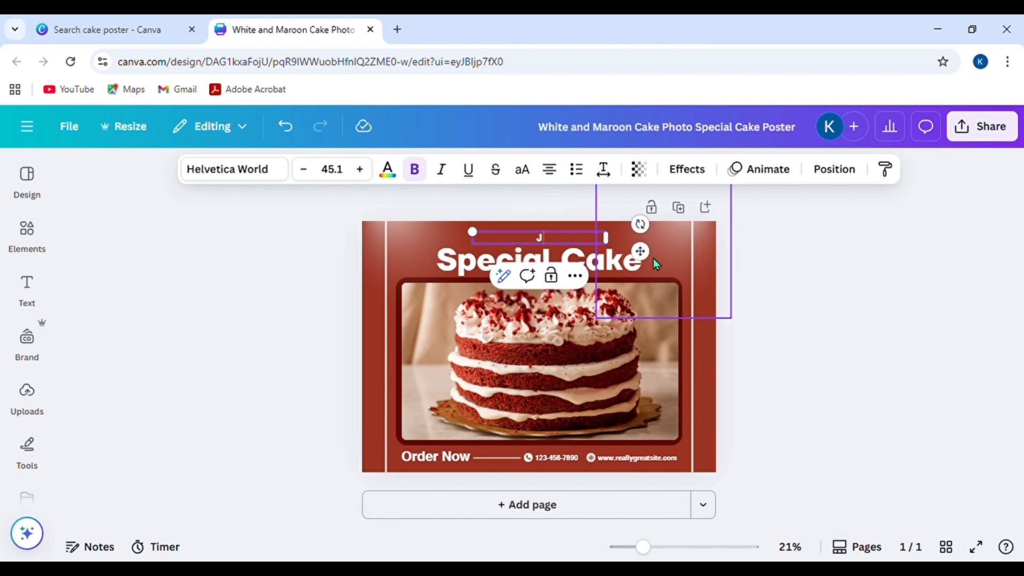
key("BackSpace")
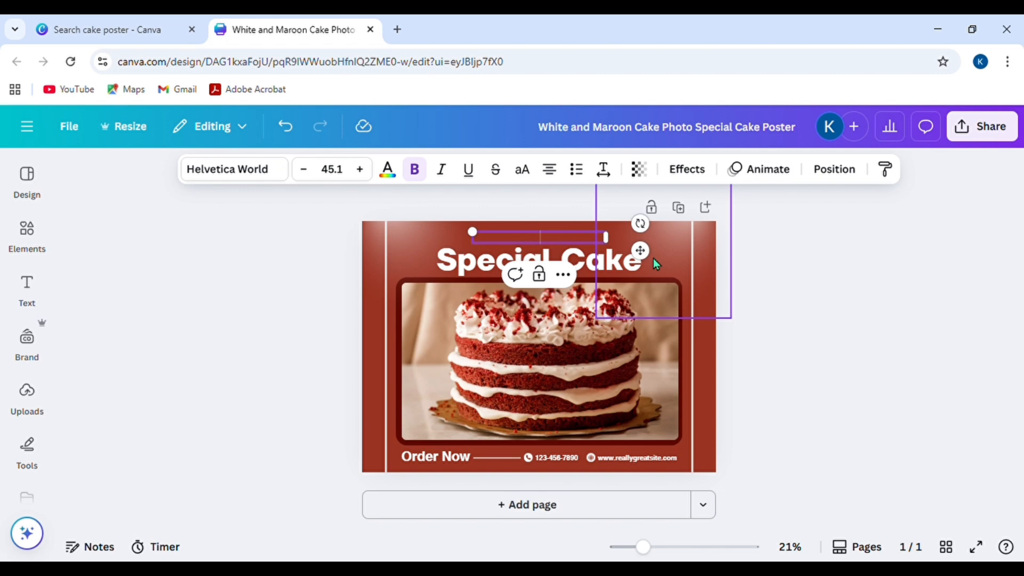
type("Kar")
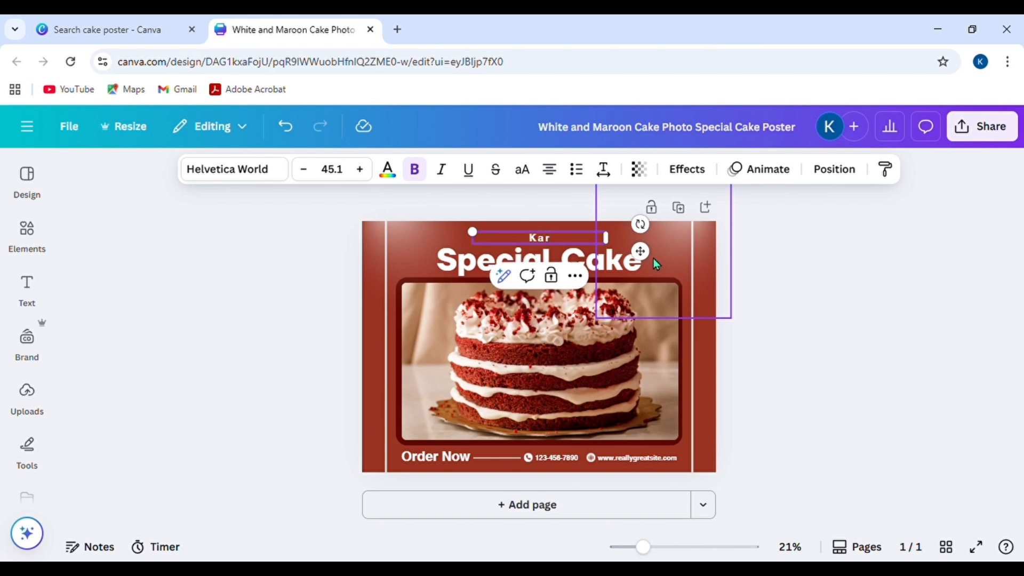
type("iss Bakery")
left_click(439, 271)
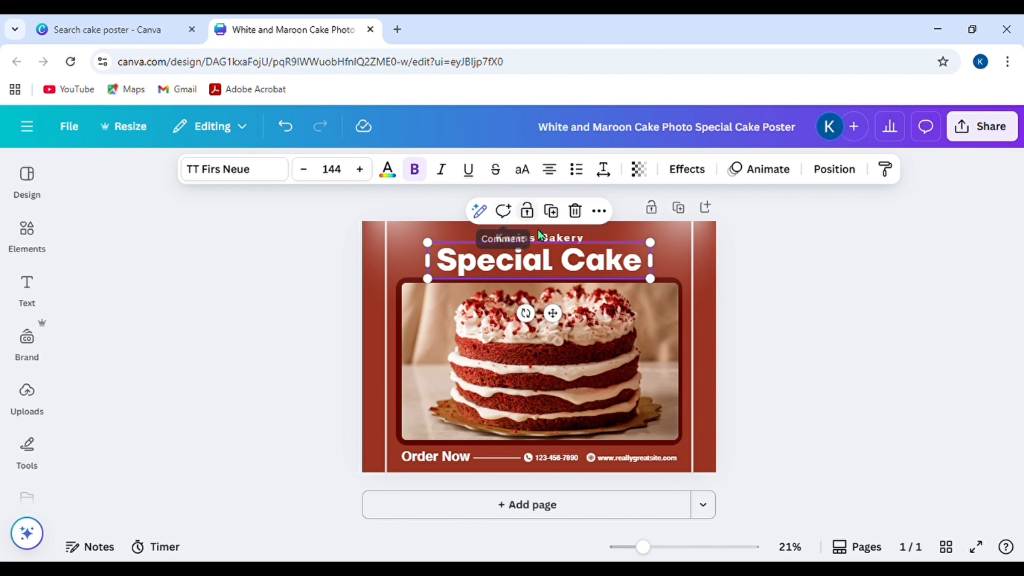
left_click(598, 309)
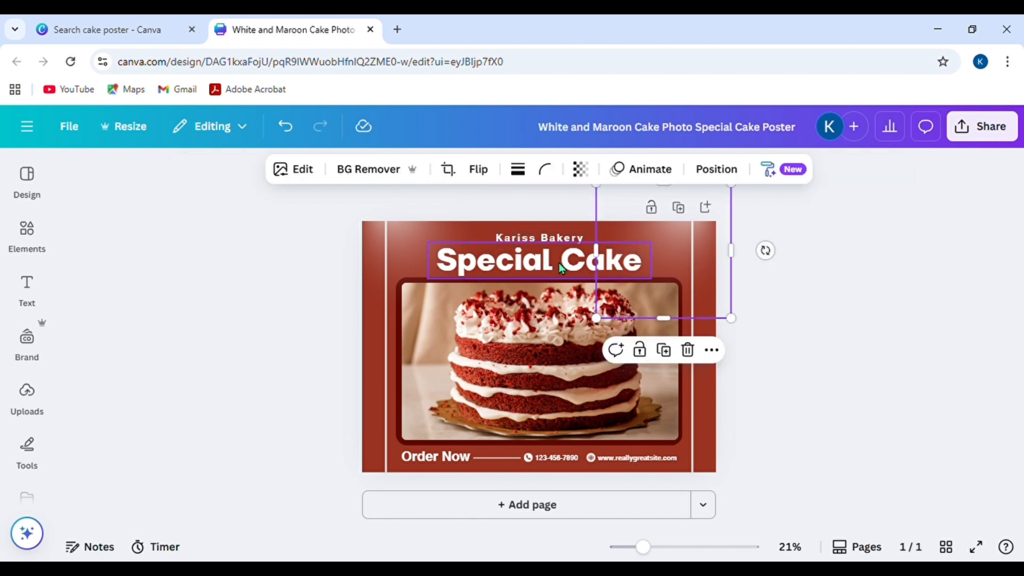
left_click(553, 264)
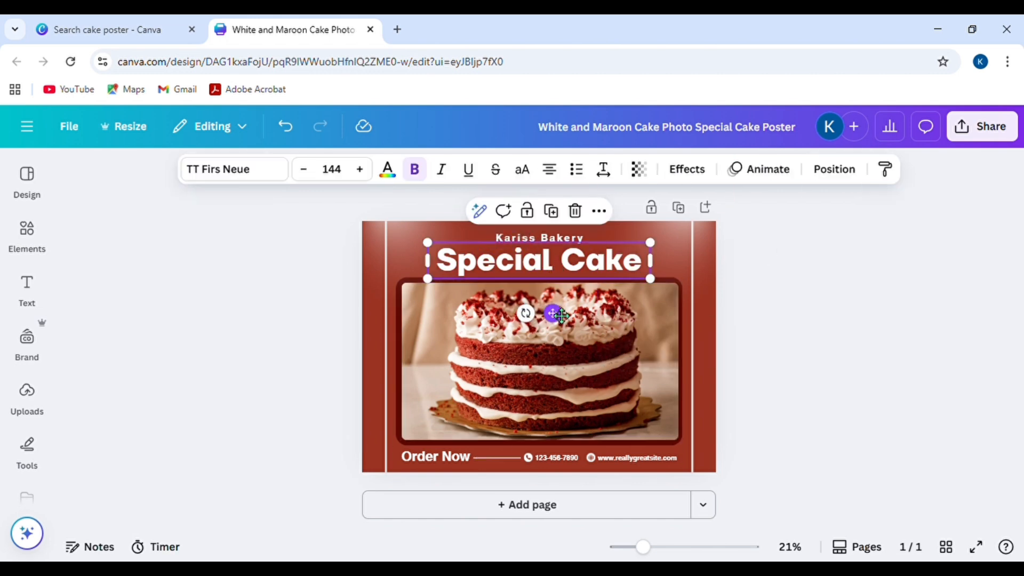
double_click(564, 261)
Select the "Kariss Bakery" line and open the font search for it
left_click(577, 238)
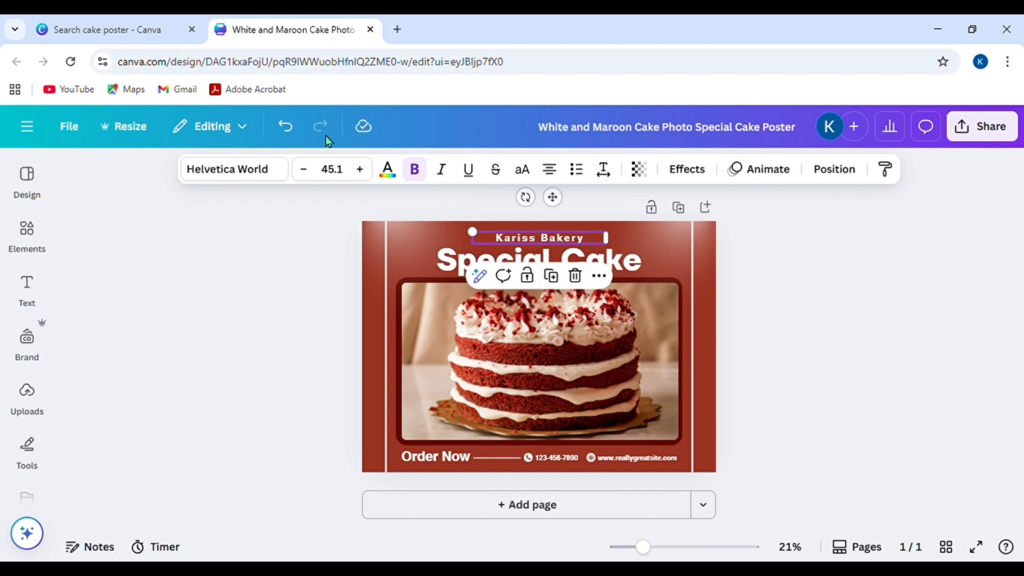
left_click(282, 176)
left_click(240, 290)
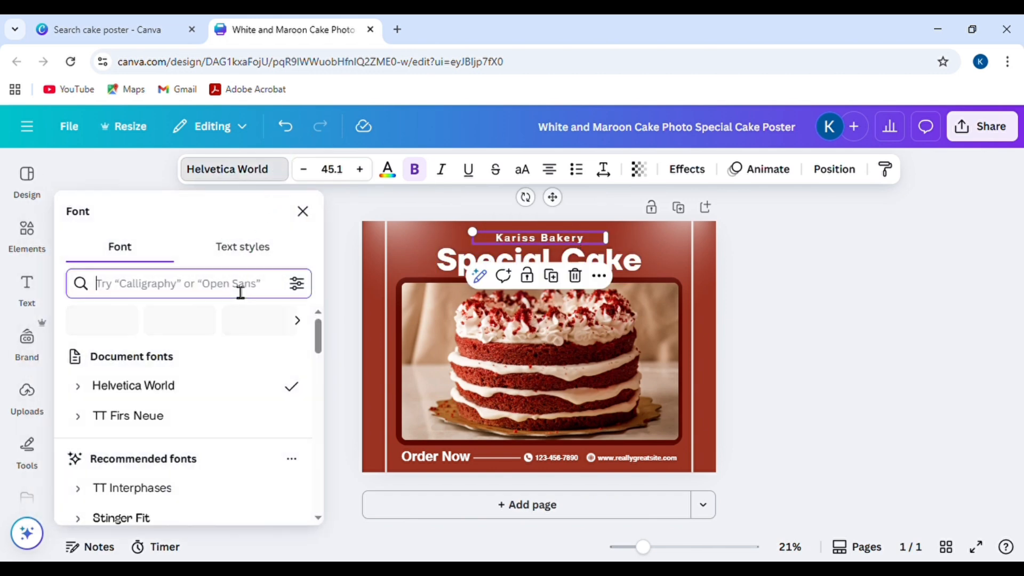
Try searching the fonts for "mont" and for "pop", and clear the search
type("mon")
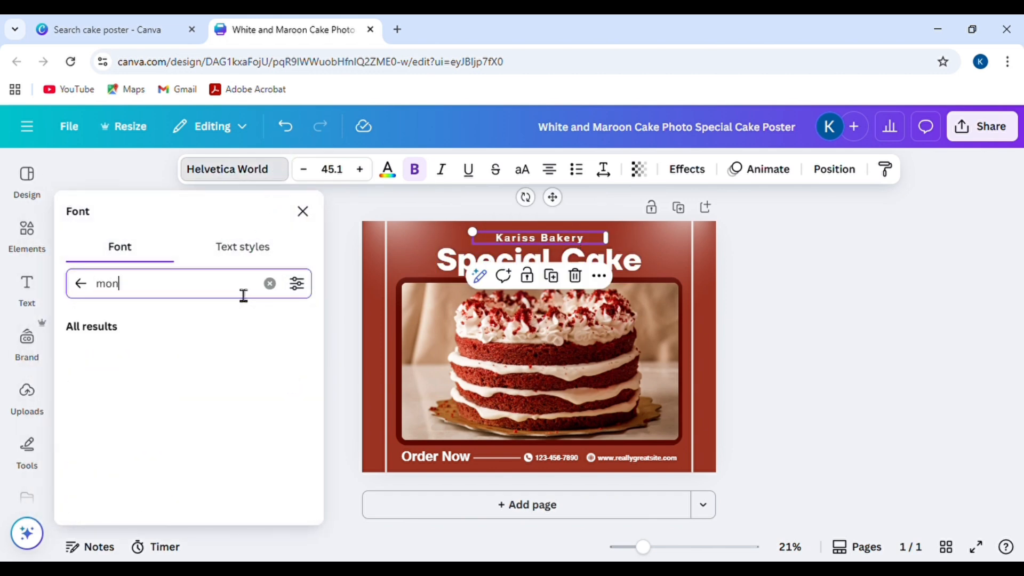
type("t")
double_click(240, 295)
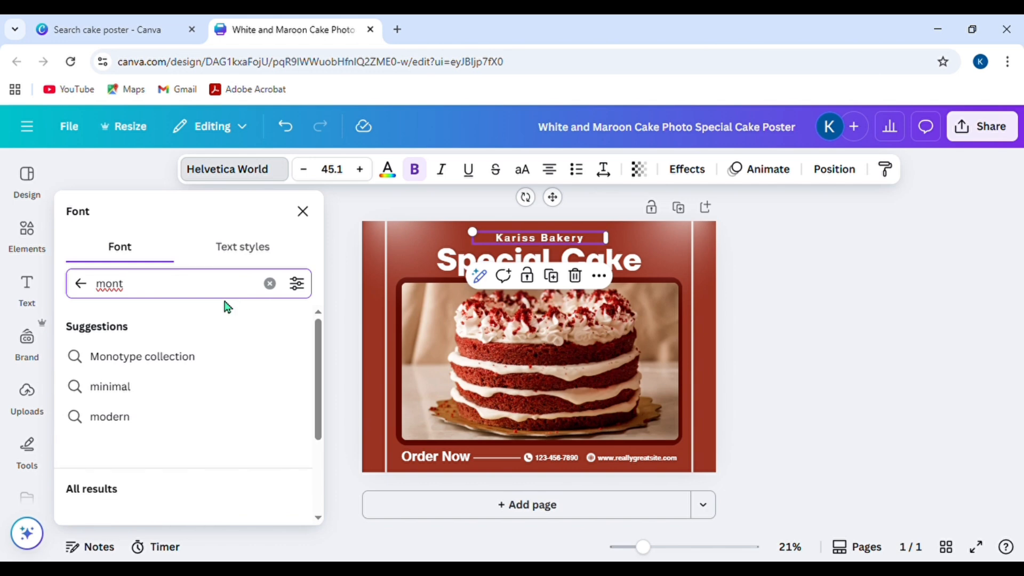
type("m")
key("BackSpace")
type("pop")
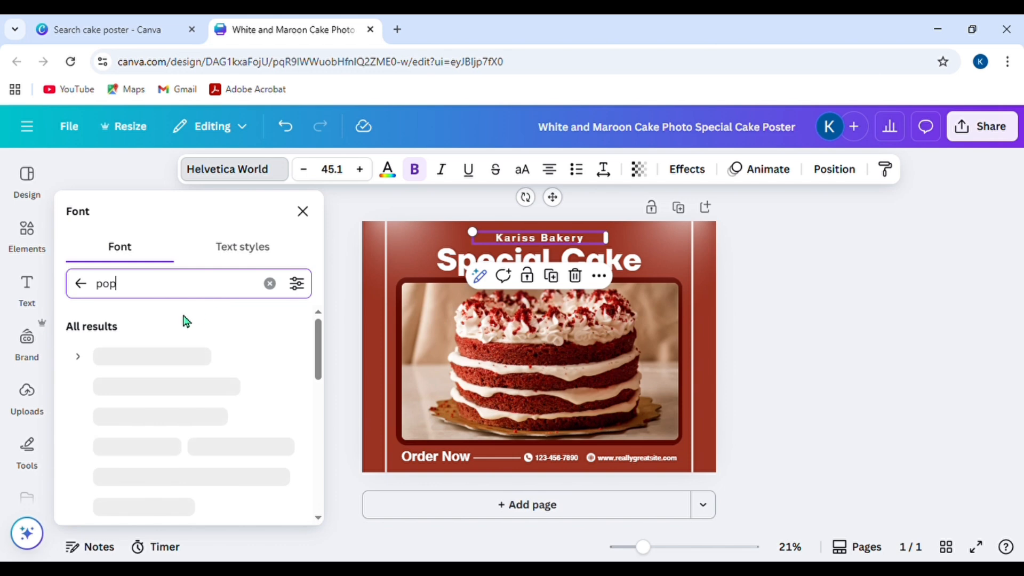
key("BackSpace")
key("BackSpace")
key("BackSpace")
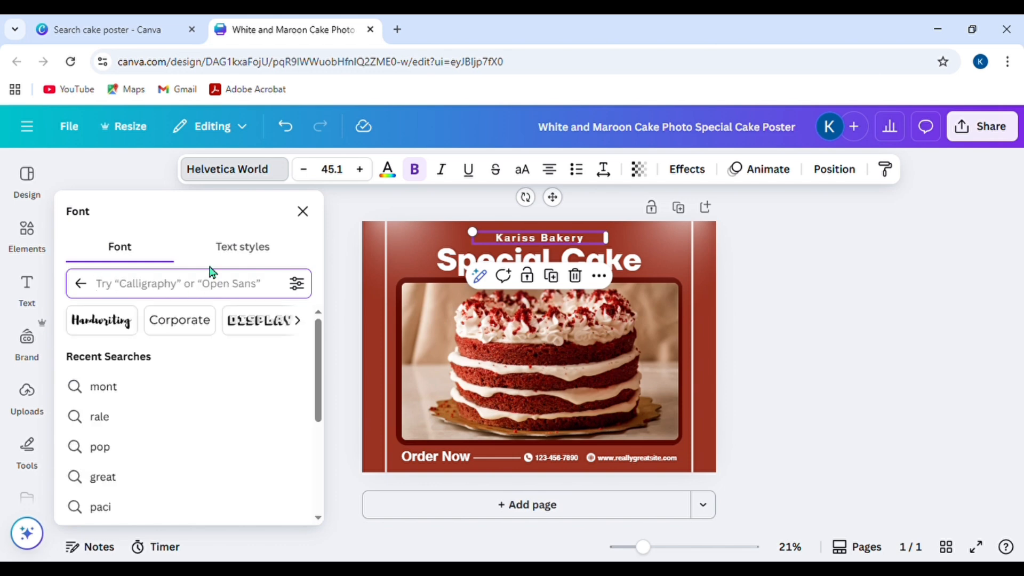
Find the Montserrat font by searching "mont" and apply it to the "Kariss Bakery" line
type("montt")
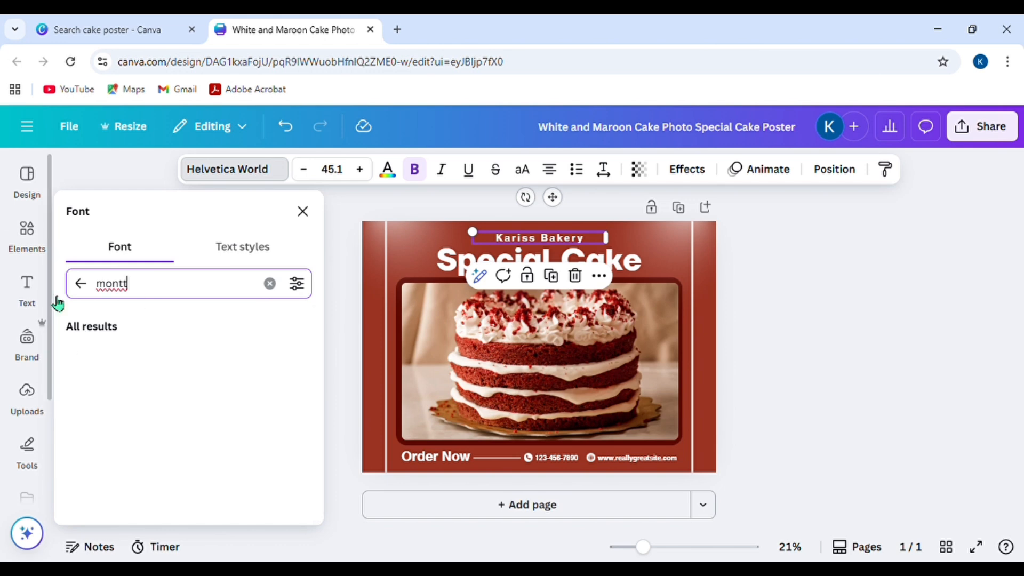
key("BackSpace")
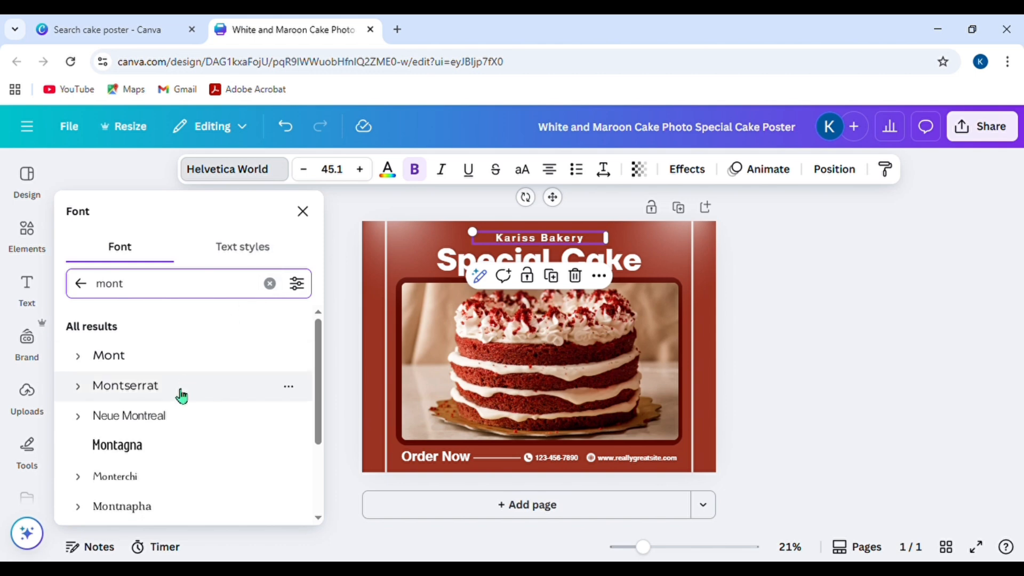
left_click(181, 394)
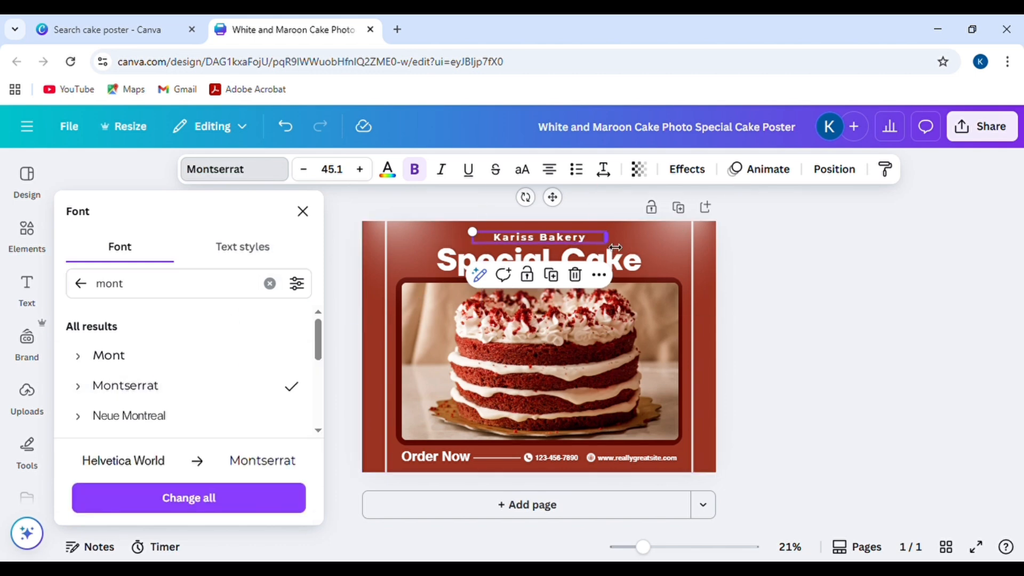
Widen the "Kariss Bakery" text box and increase its font size to 54.1
left_click_drag(616, 247, 642, 247)
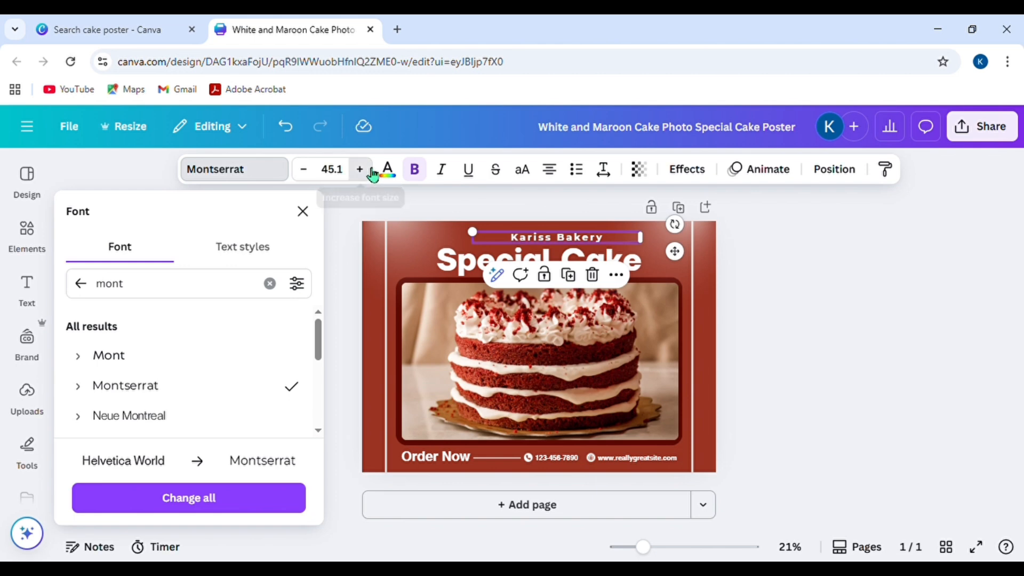
left_click(372, 169)
left_click(372, 170)
left_click(371, 170)
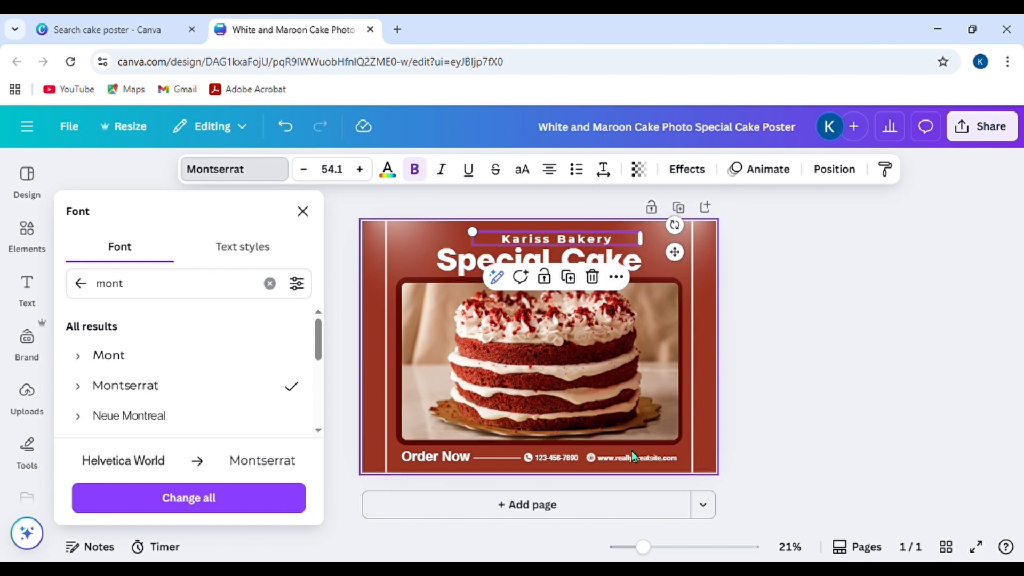
Delete the thin line between "Order Now" and the phone number
left_click(456, 456)
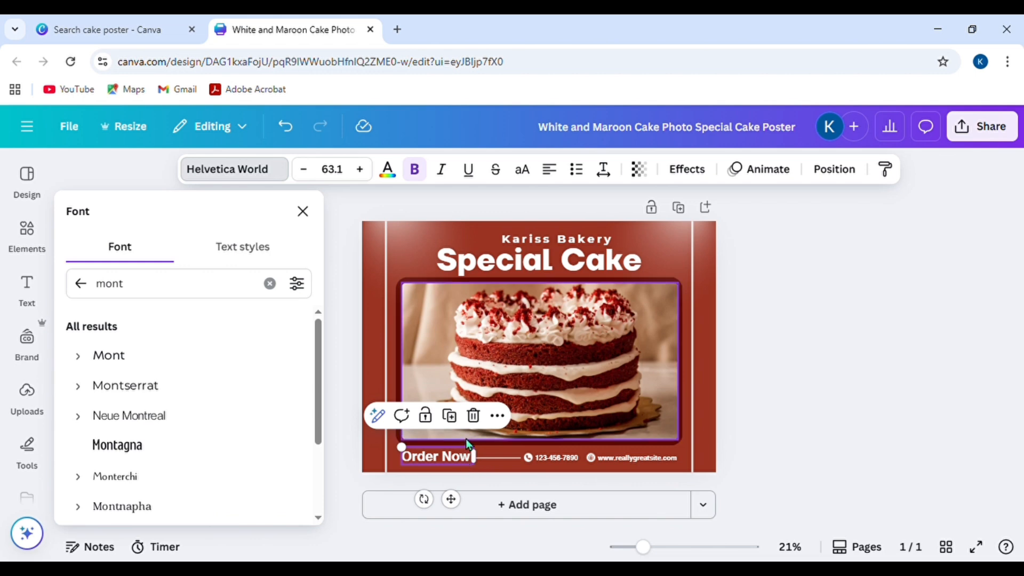
left_click(491, 461)
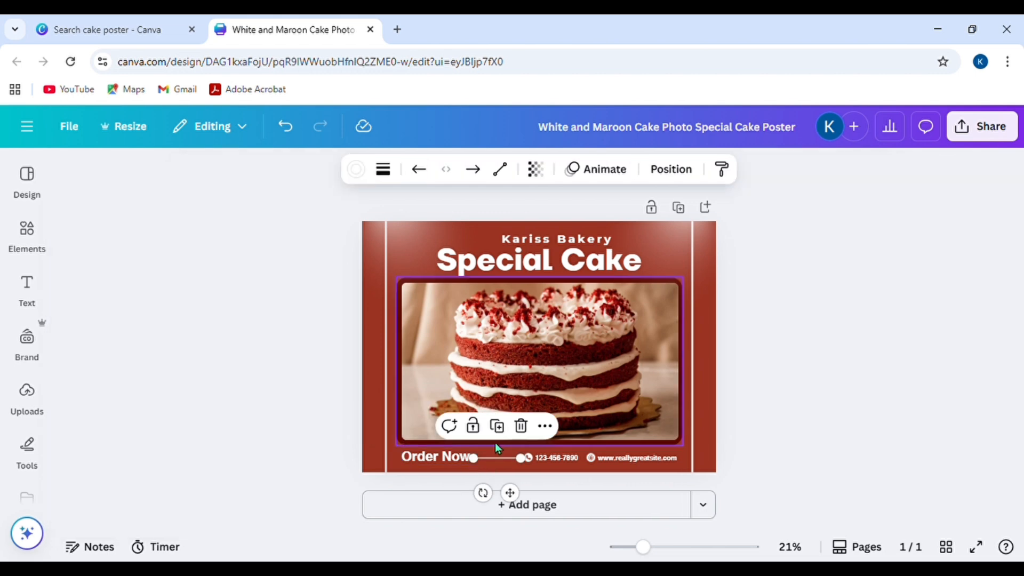
left_click(522, 426)
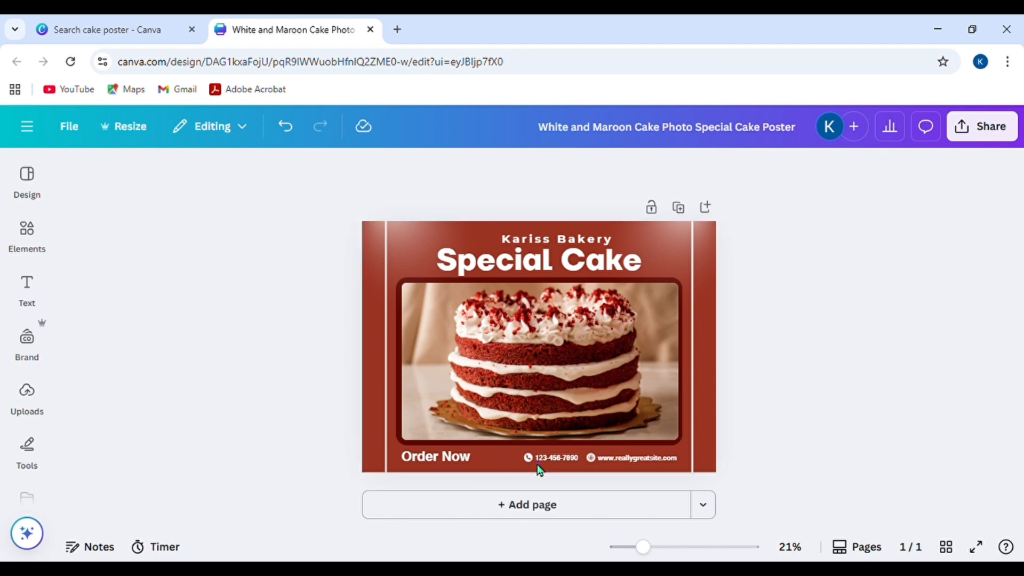
Move the phone icon away from the phone number to just beside "Order Now"
left_click(539, 458)
left_click_drag(539, 458, 482, 465)
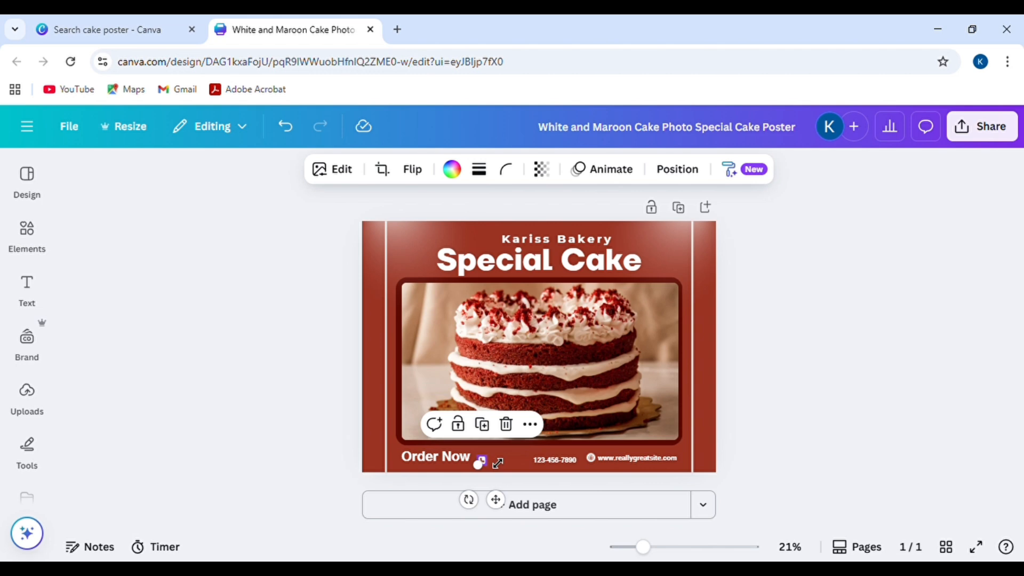
Enlarge the phone icon beside "Order Now" and move the phone number closer to it
left_click_drag(498, 463, 504, 458)
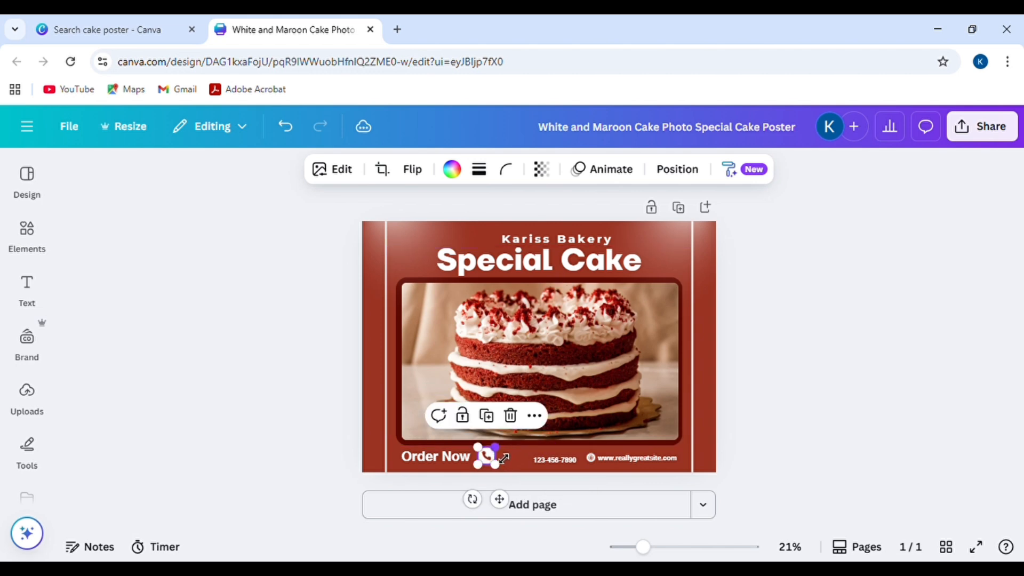
left_click(504, 458)
left_click(493, 461)
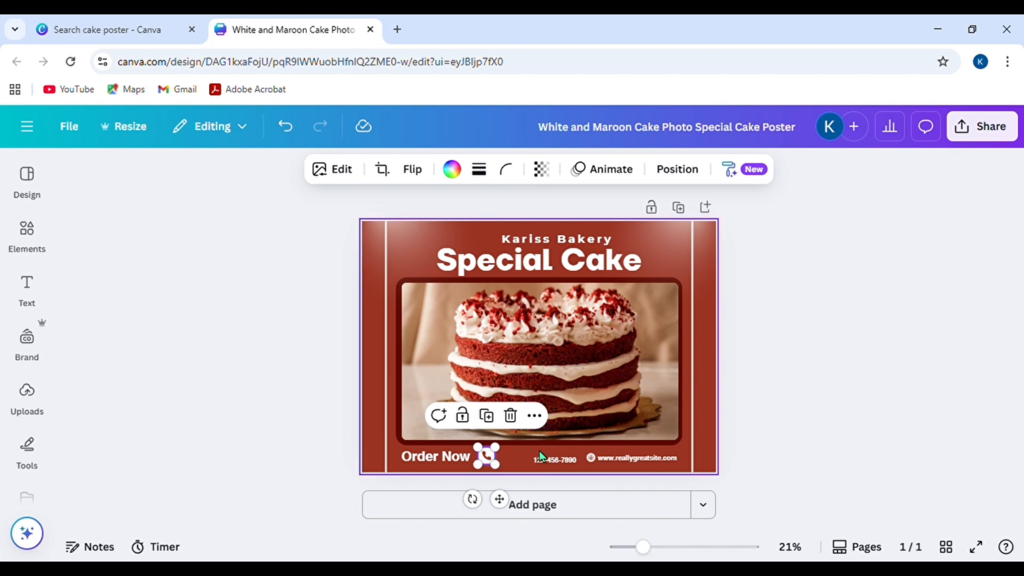
left_click_drag(535, 458, 526, 469)
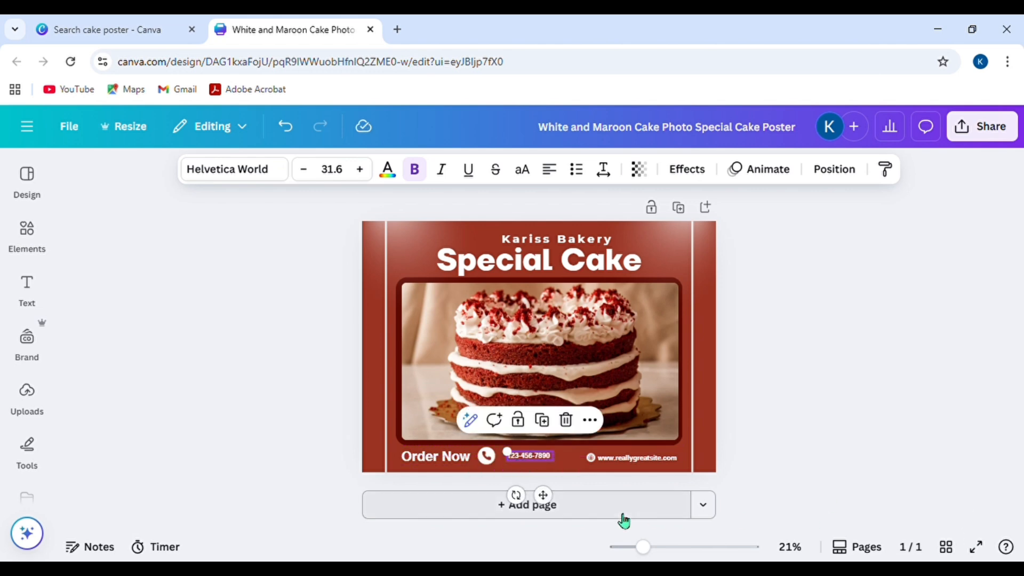
Replace the placeholder phone number with the bakery's number, enlarge it to size 48.7 and align it beside the phone icon
double_click(538, 465)
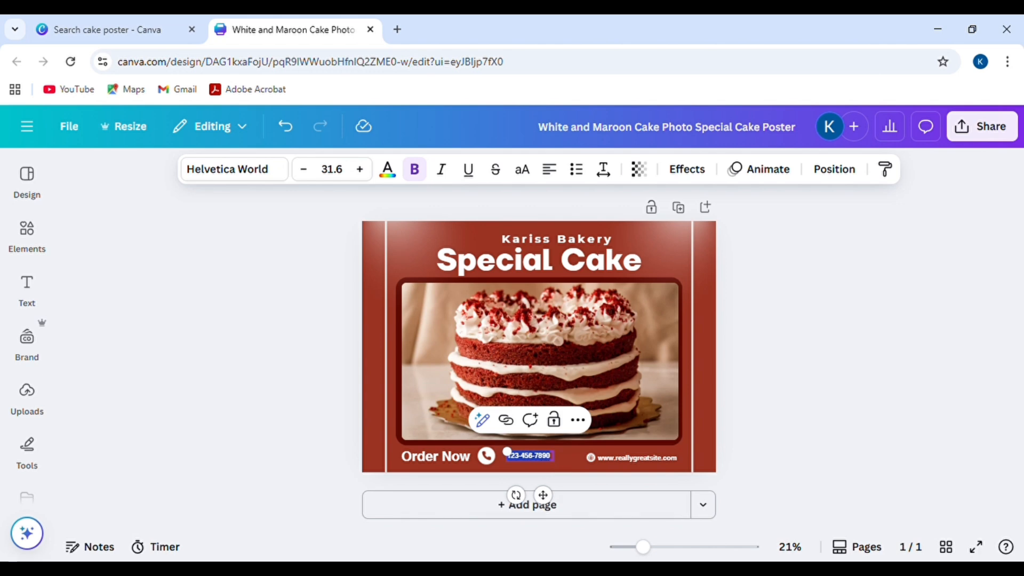
key("BackSpace")
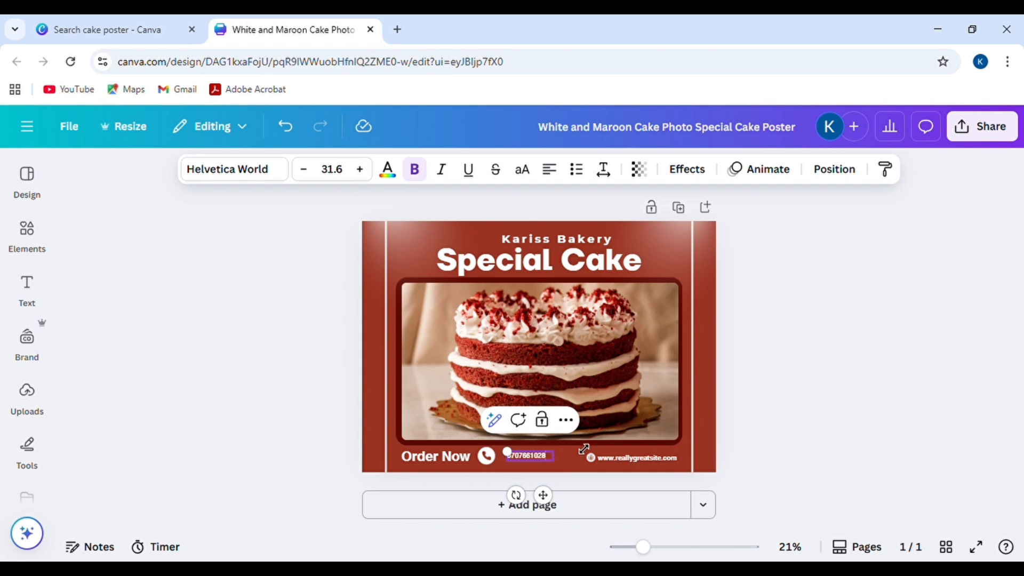
left_click_drag(584, 449, 588, 453)
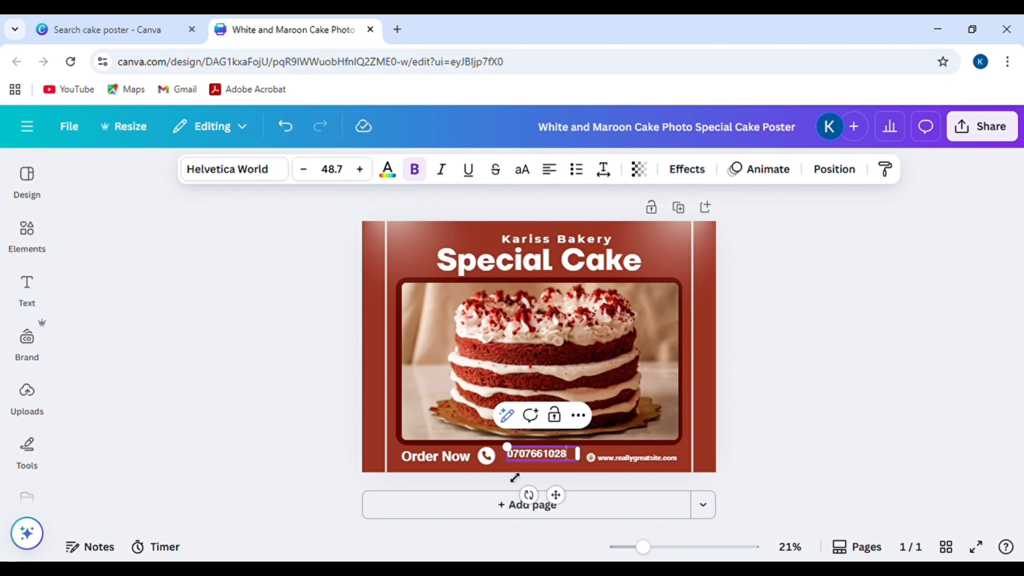
left_click(621, 424)
left_click_drag(530, 456, 535, 467)
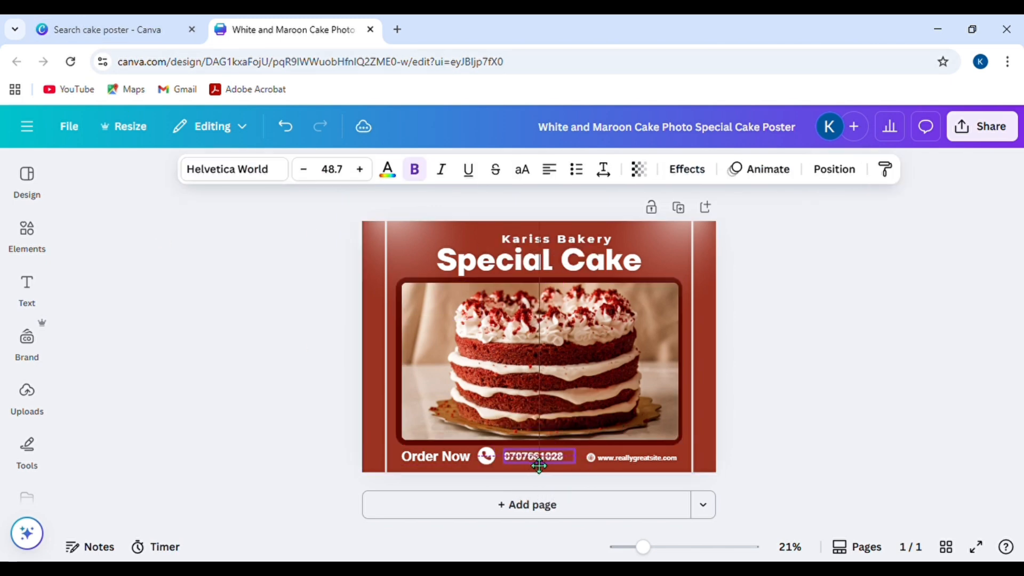
Replace the placeholder website address in the contact row with "Karissbakeries.co.ke"
left_click(627, 471)
left_click(615, 459)
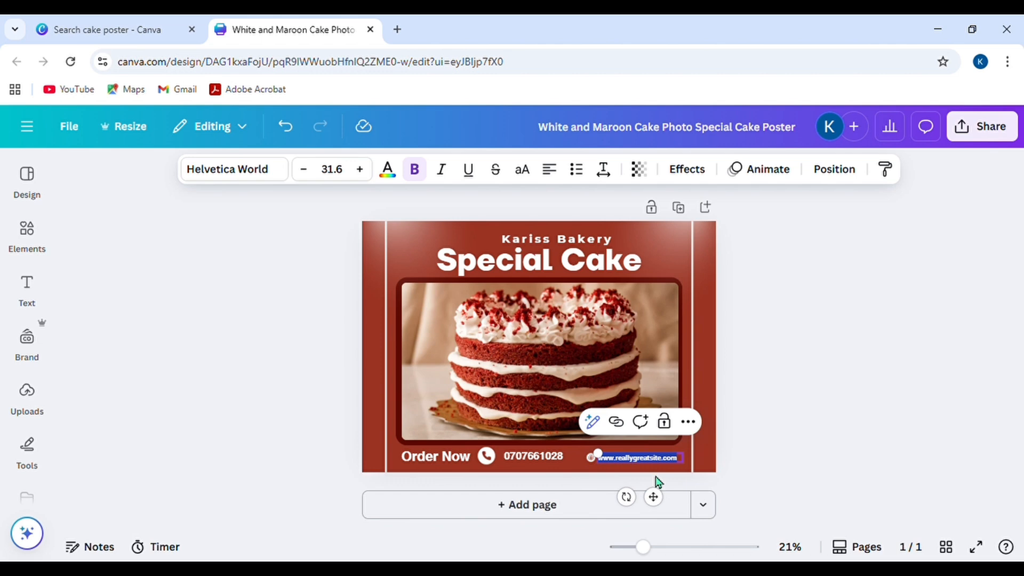
key("BackSpace")
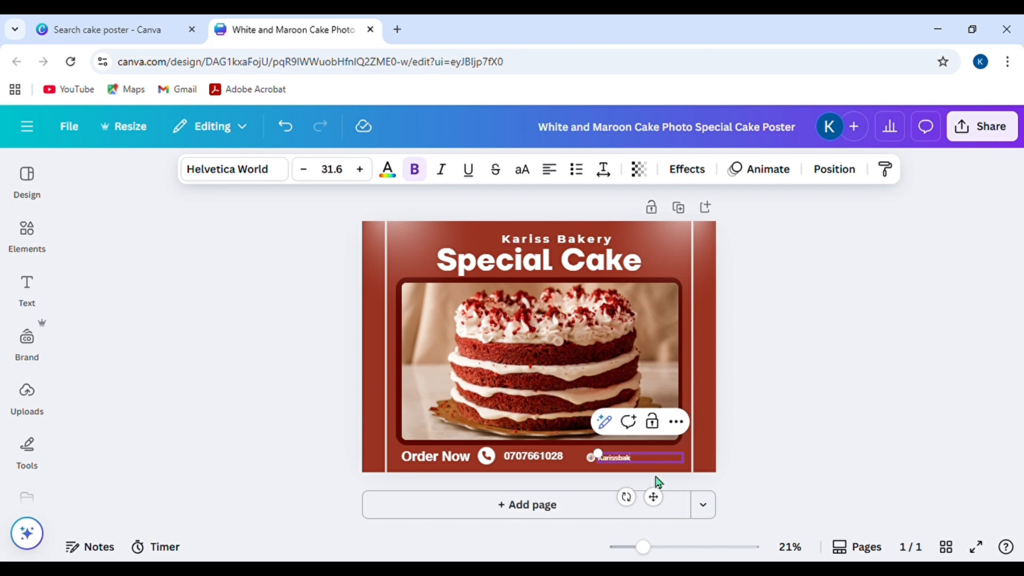
type("Karissbakeries")
Increase the website address's font size to 40.6
left_click(363, 171)
left_click(363, 171)
left_click(362, 170)
left_click(362, 171)
left_click(362, 171)
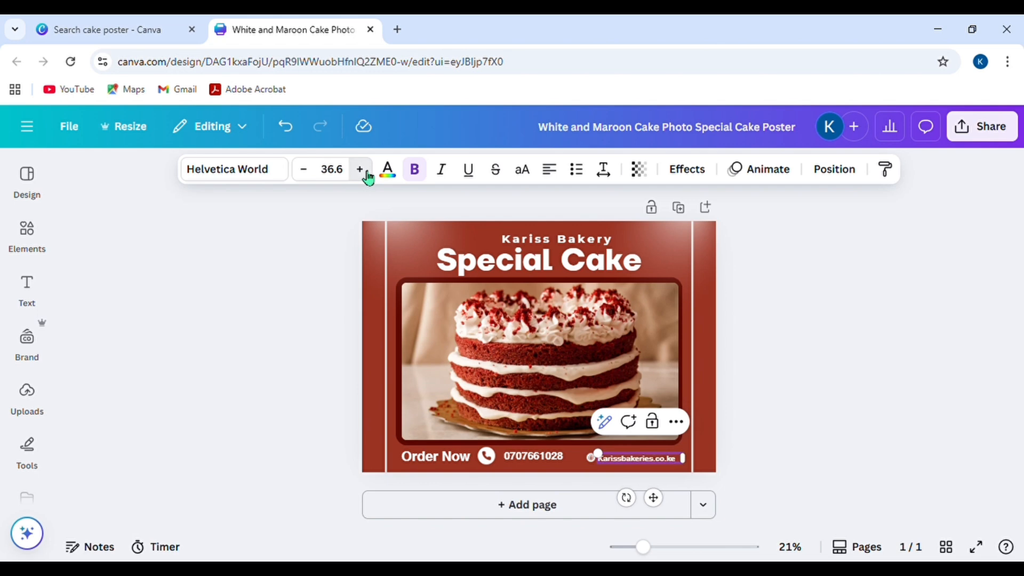
left_click(366, 173)
left_click(366, 173)
left_click(366, 173)
left_click(366, 172)
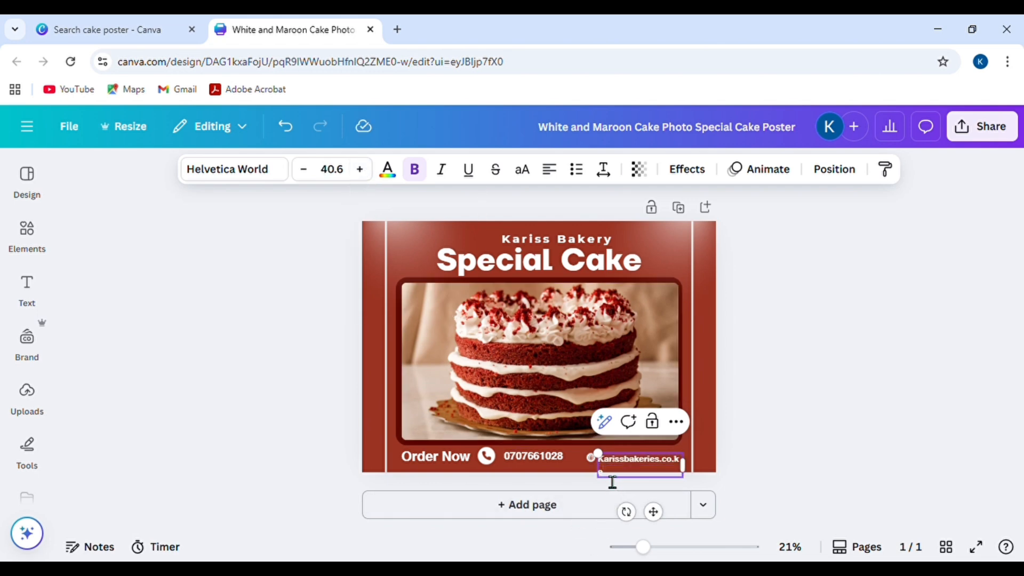
Move the globe icon and website address closer to the phone number, and widen the address box to fit one line
left_click(587, 462)
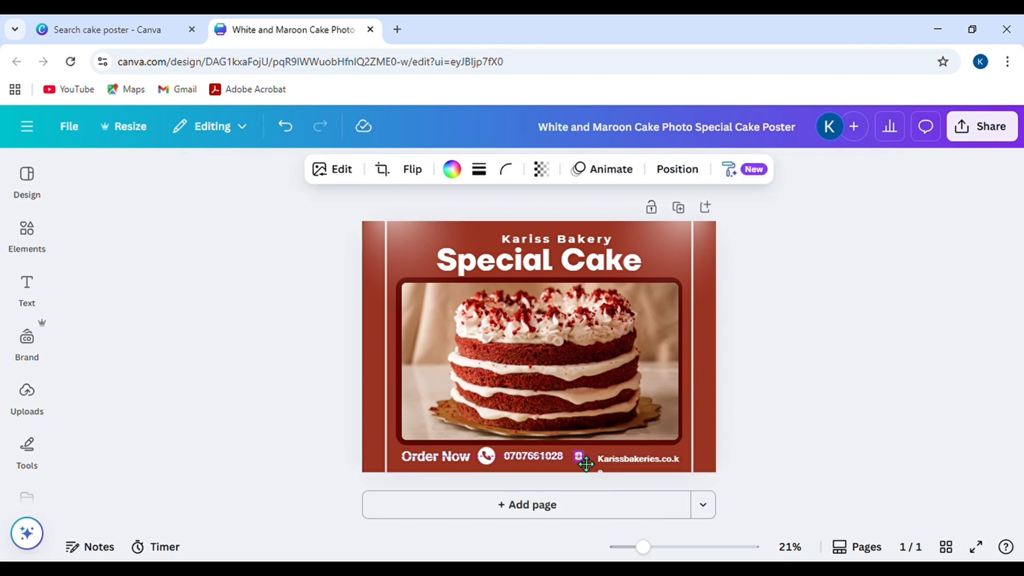
left_click(620, 467)
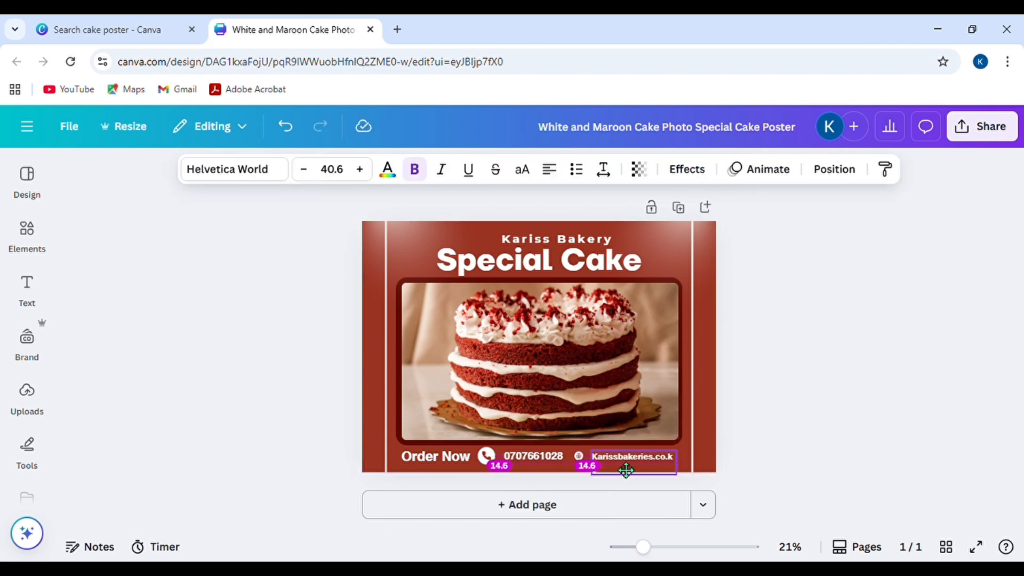
left_click_drag(677, 464, 683, 465)
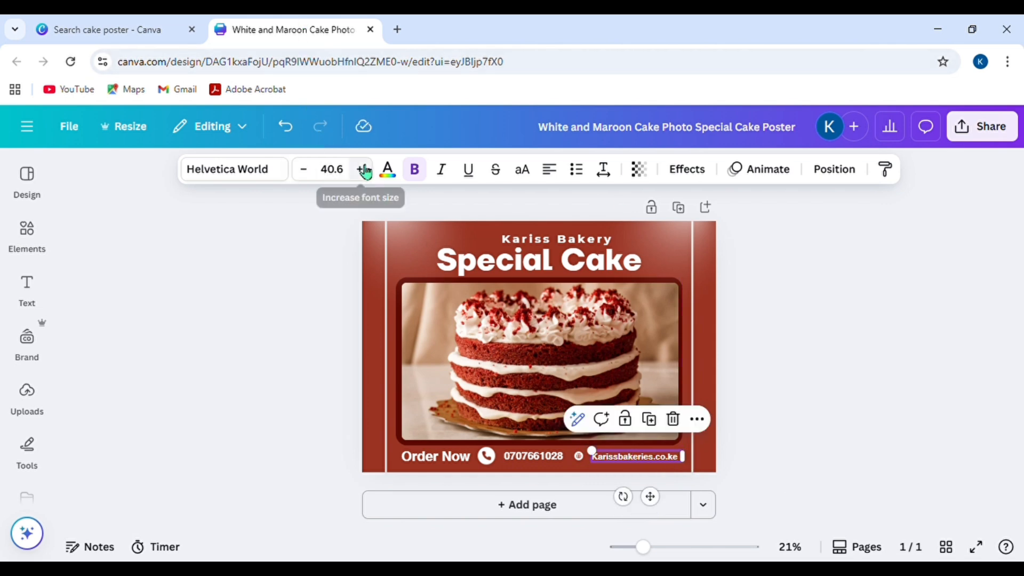
Increase the website address's font size to 43.6 and widen its text box so the address fits on one line
left_click(360, 169)
left_click(360, 169)
left_click(360, 169)
left_click(683, 547)
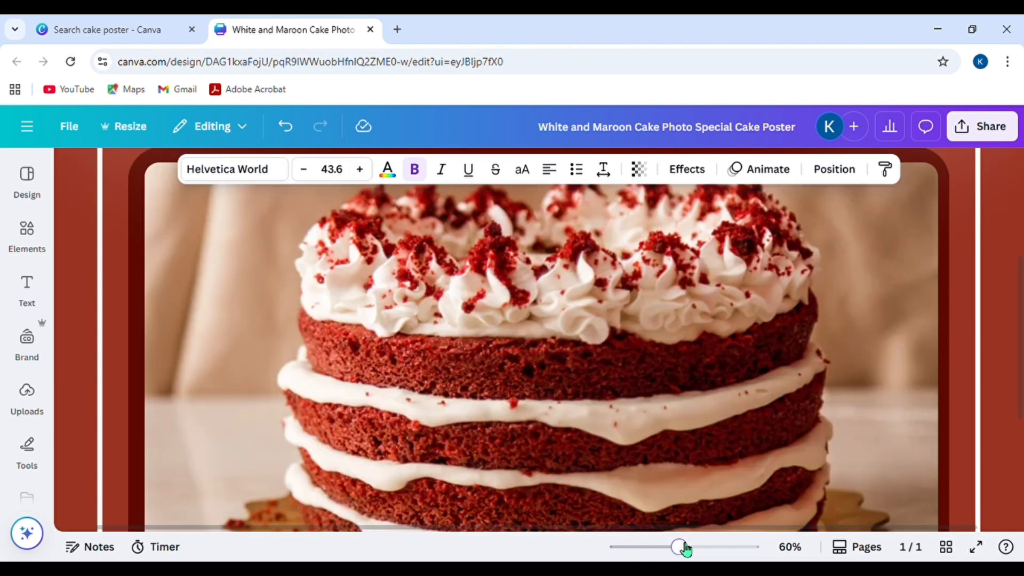
left_click(657, 548)
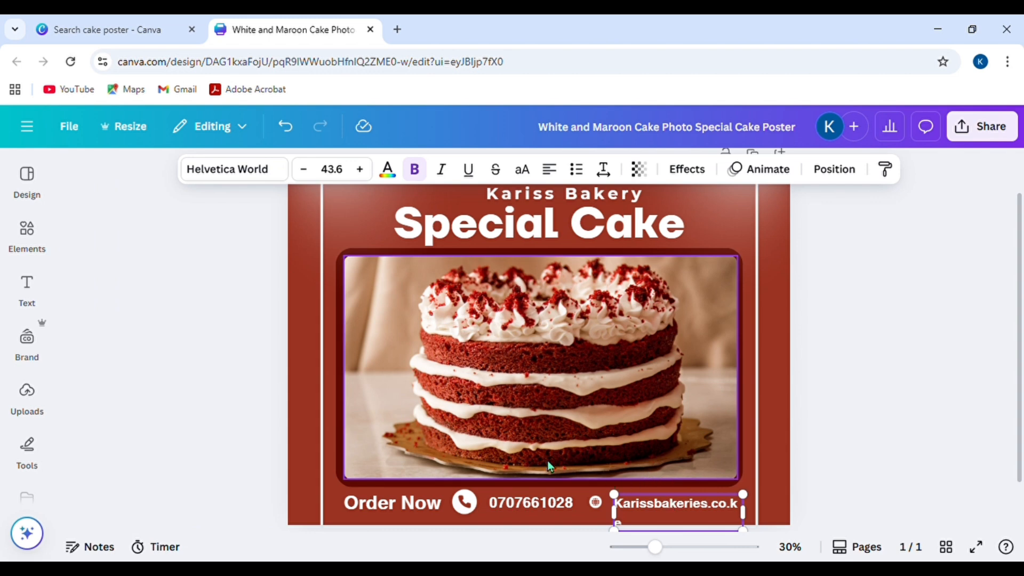
left_click(406, 507)
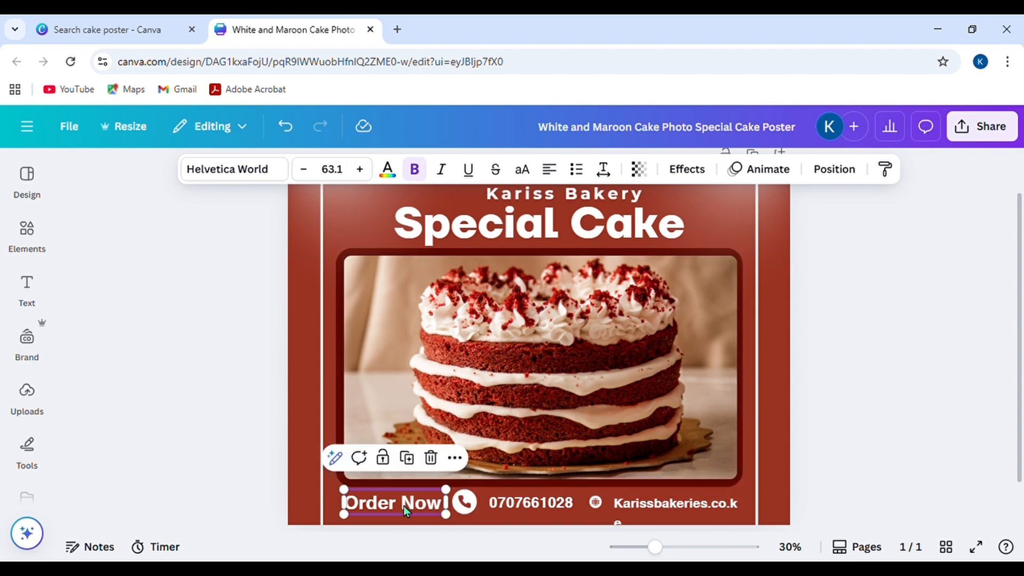
left_click(494, 507)
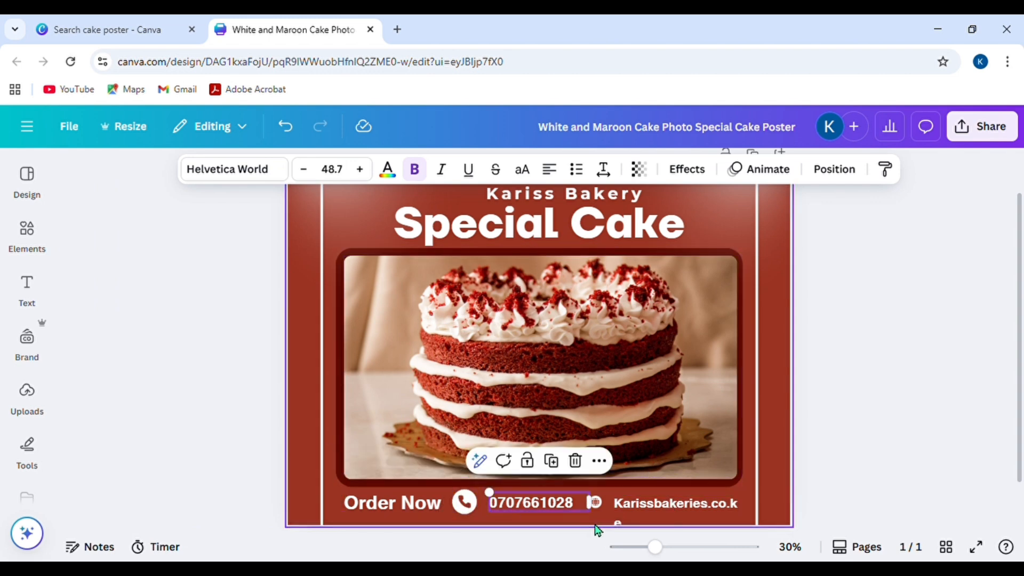
left_click(738, 511)
left_click_drag(756, 525, 758, 525)
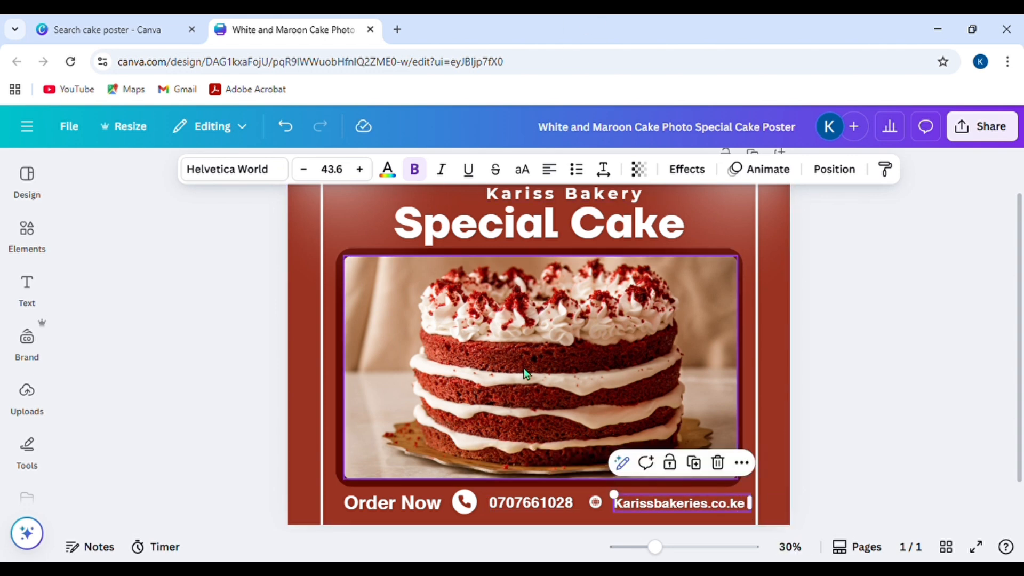
Move the "Kariss Bakery" line slightly up and center it horizontally above the "Special Cake" heading
scroll(550, 352, "up", 2)
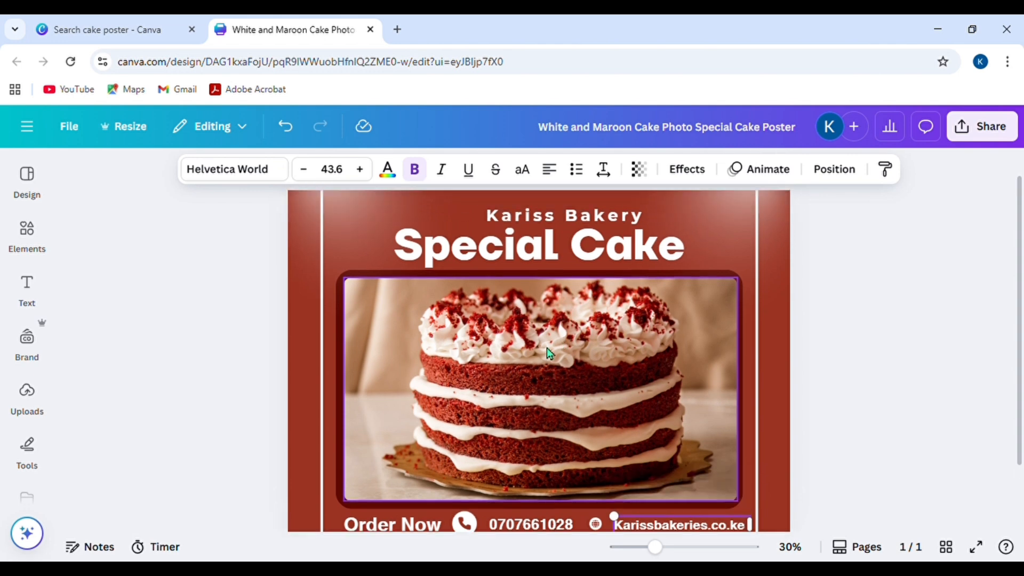
scroll(711, 422, "down", 2)
scroll(712, 422, "up", 2)
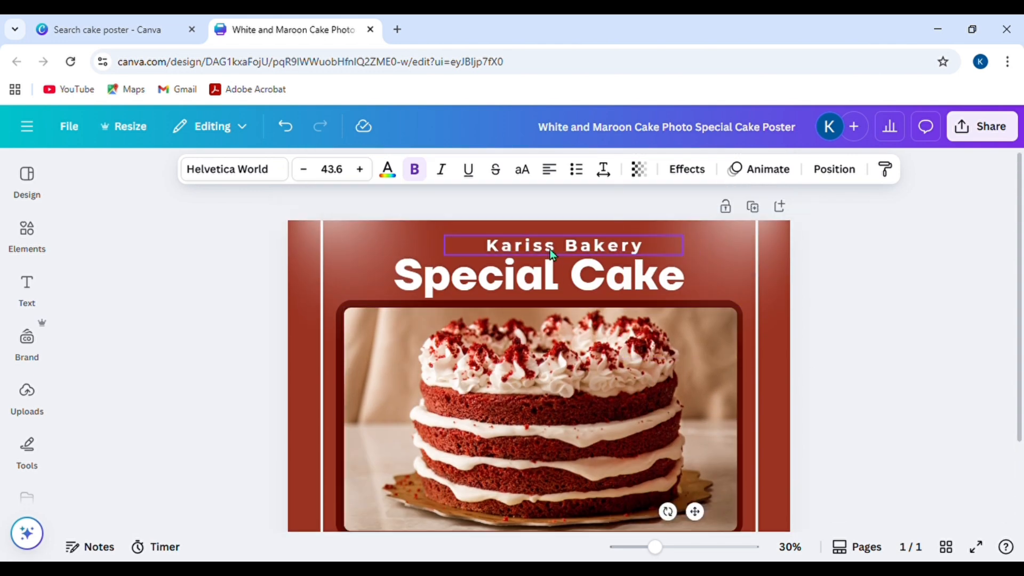
left_click_drag(553, 248, 530, 239)
Delete the two vertical white lines along the poster's sides
left_click(434, 344)
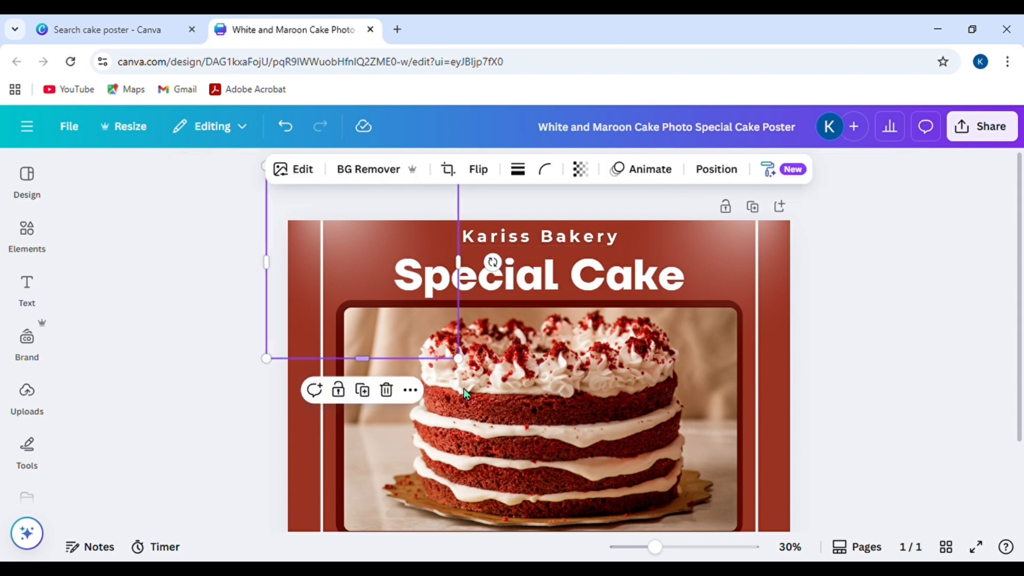
mouse_move(497, 440)
left_mouse_down()
mouse_move(537, 461)
mouse_move(494, 437)
left_mouse_up()
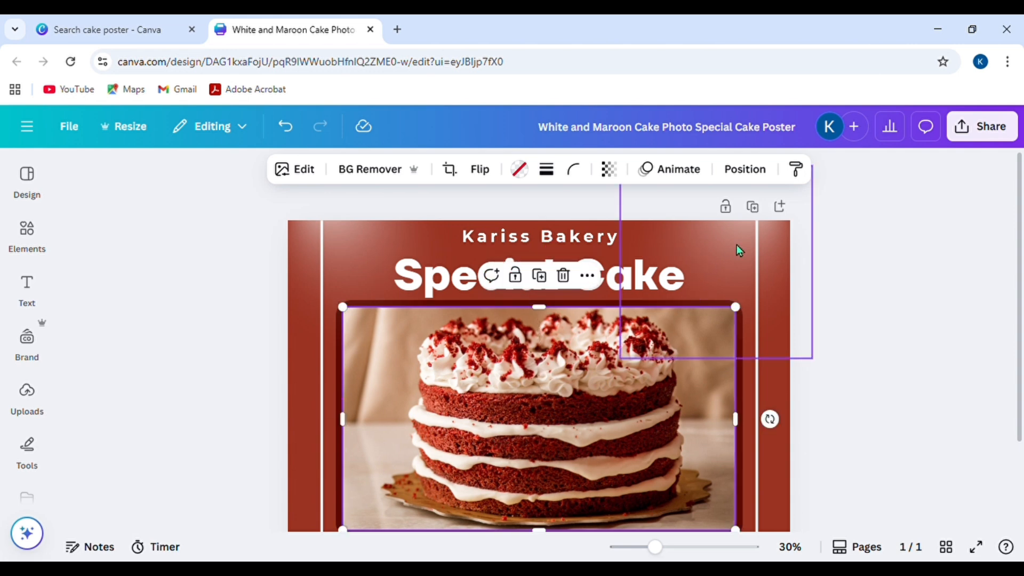
left_click(760, 258)
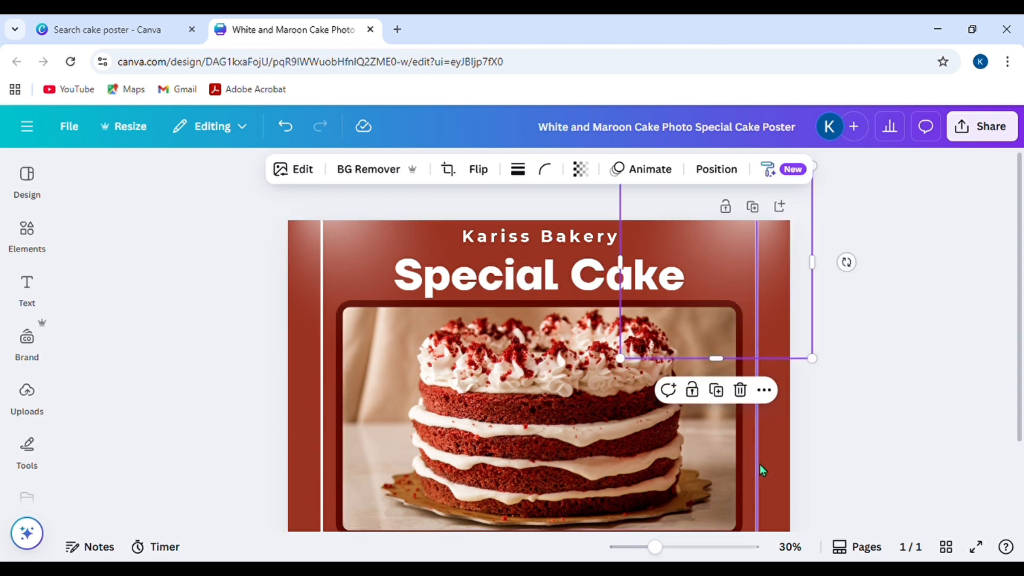
left_click_drag(758, 464, 765, 469)
left_click(763, 303)
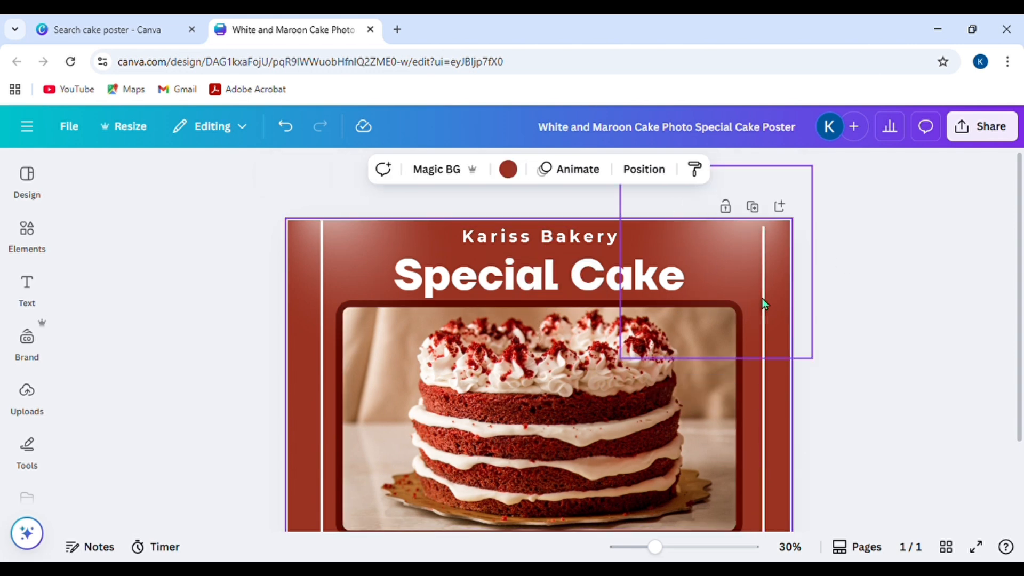
left_click(765, 421)
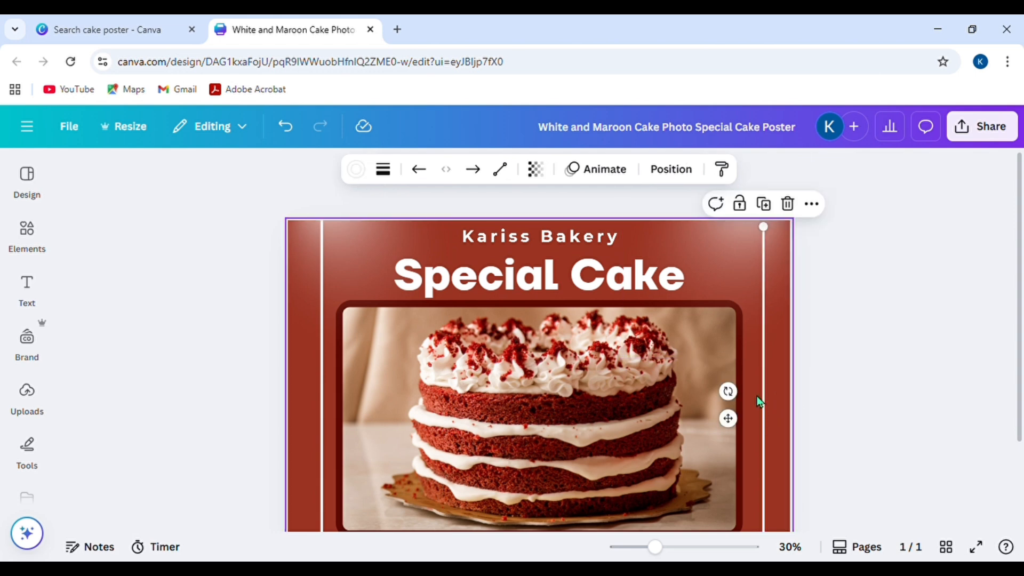
left_click(788, 204)
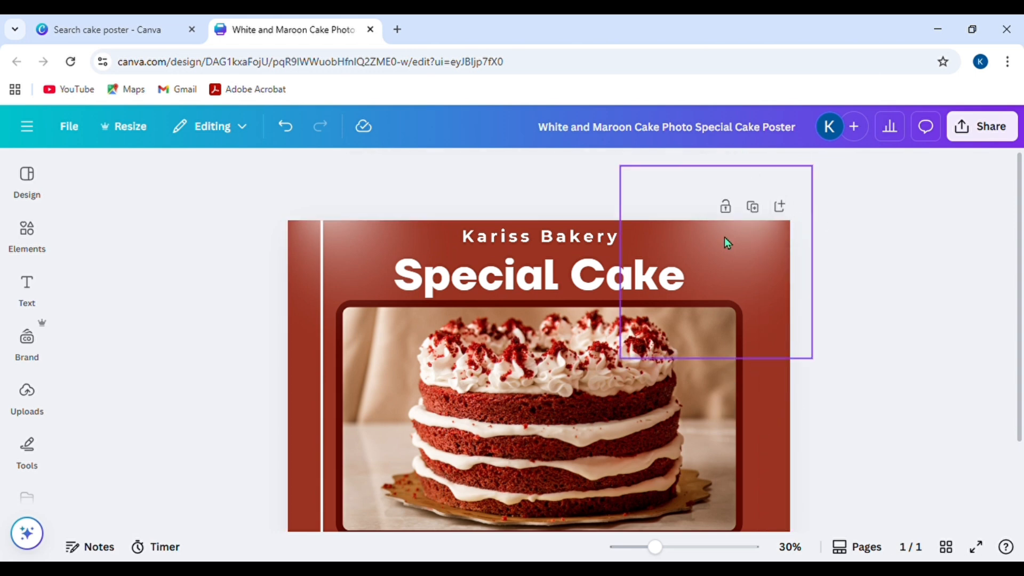
left_click(321, 381)
left_click(346, 206)
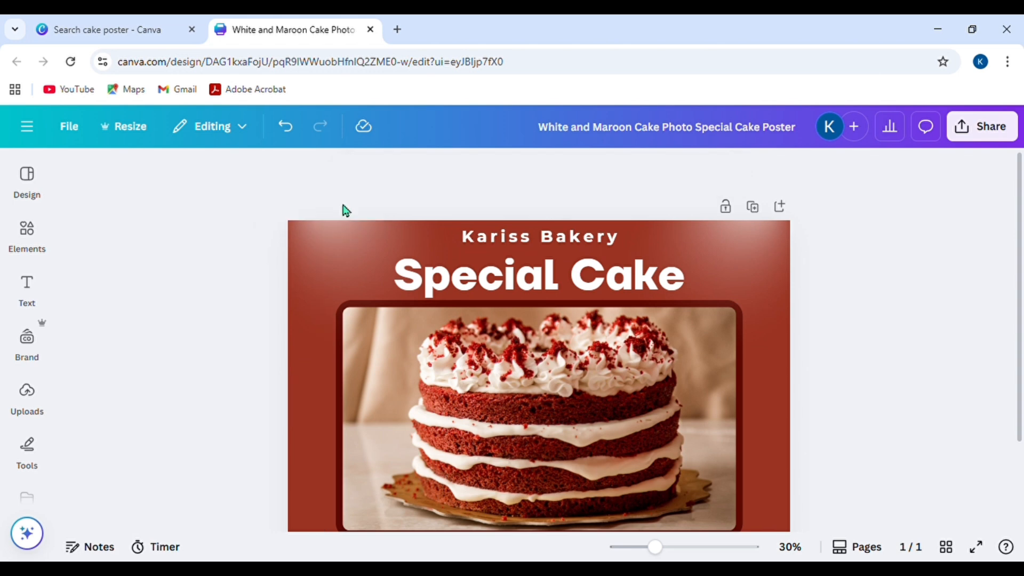
Move the "Special Cake" heading down onto the upper part of the cake photo
scroll(649, 389, "down", 2)
scroll(648, 389, "up", 2)
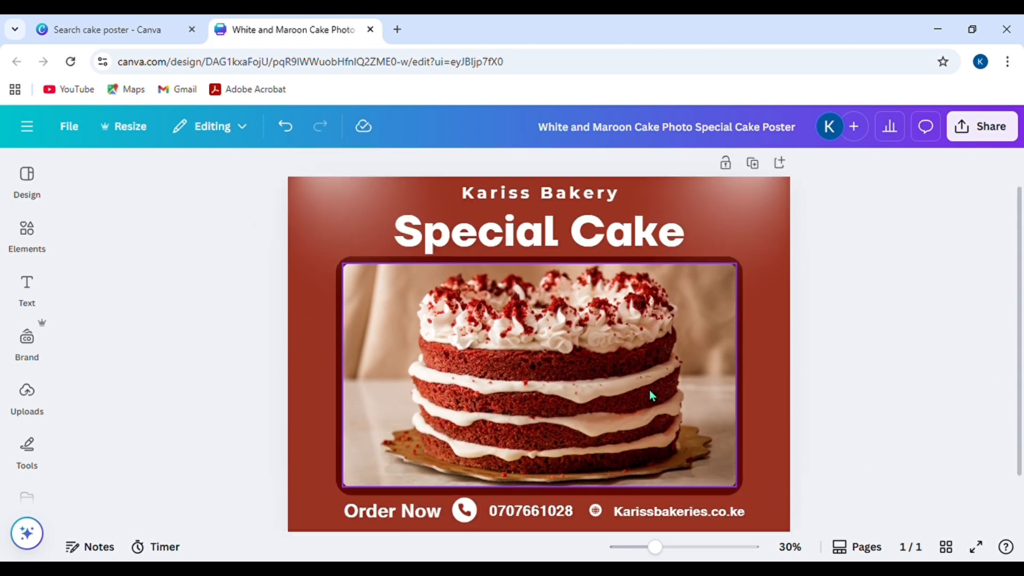
left_click(580, 240)
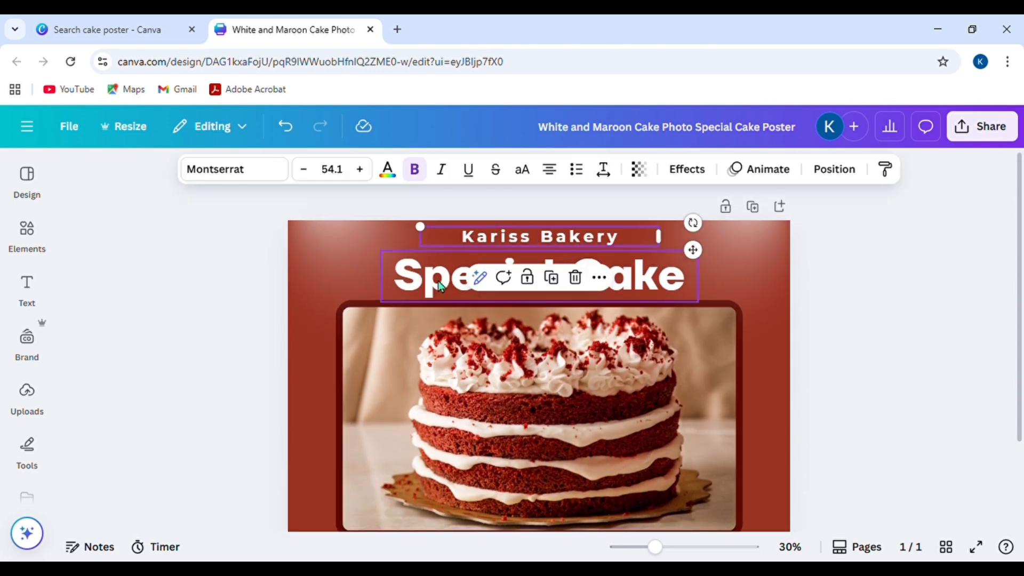
left_click(421, 286)
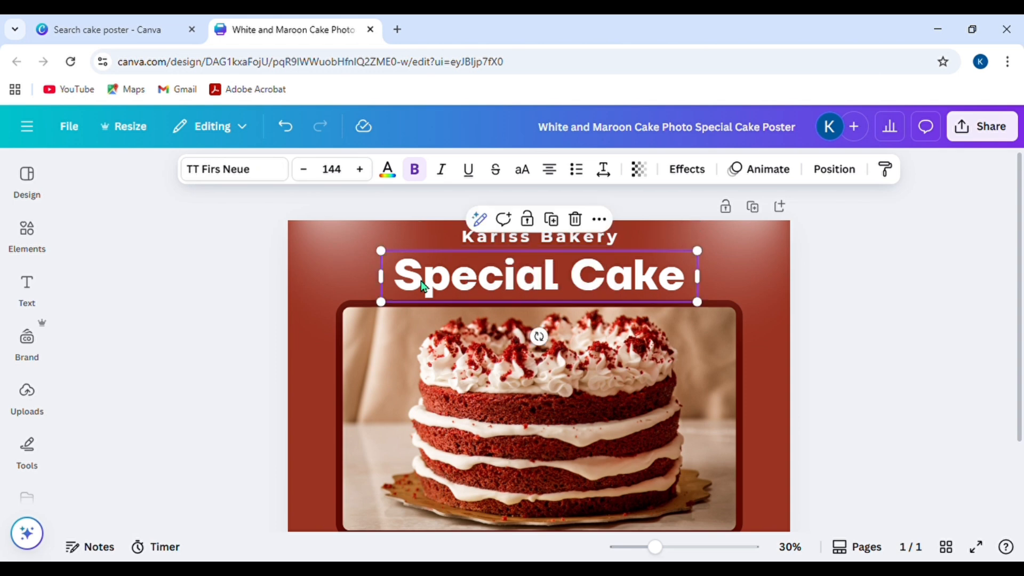
left_click_drag(422, 286, 424, 341)
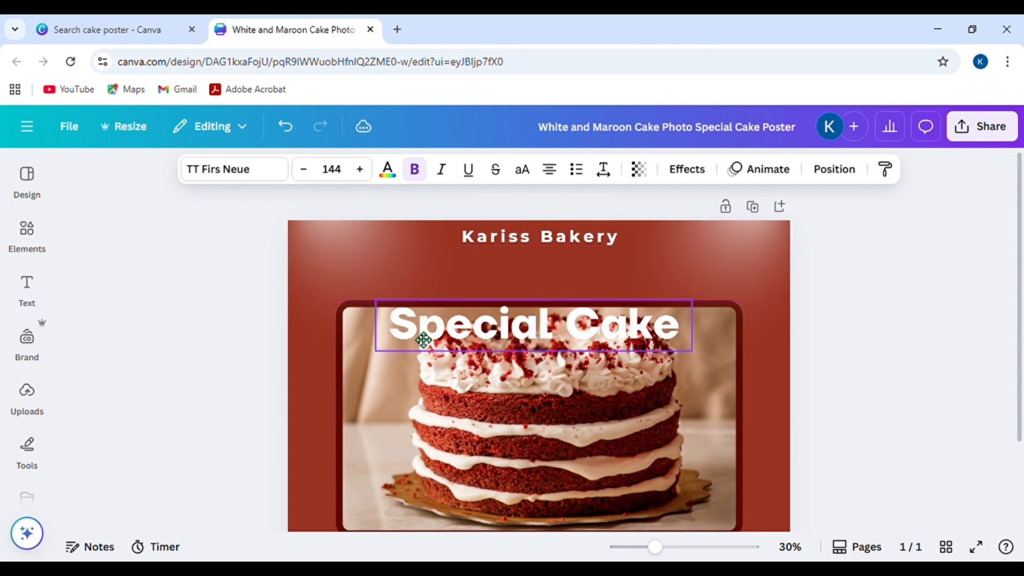
Add a text box reading "Have discount on" to the poster
left_click(47, 293)
left_click(185, 219)
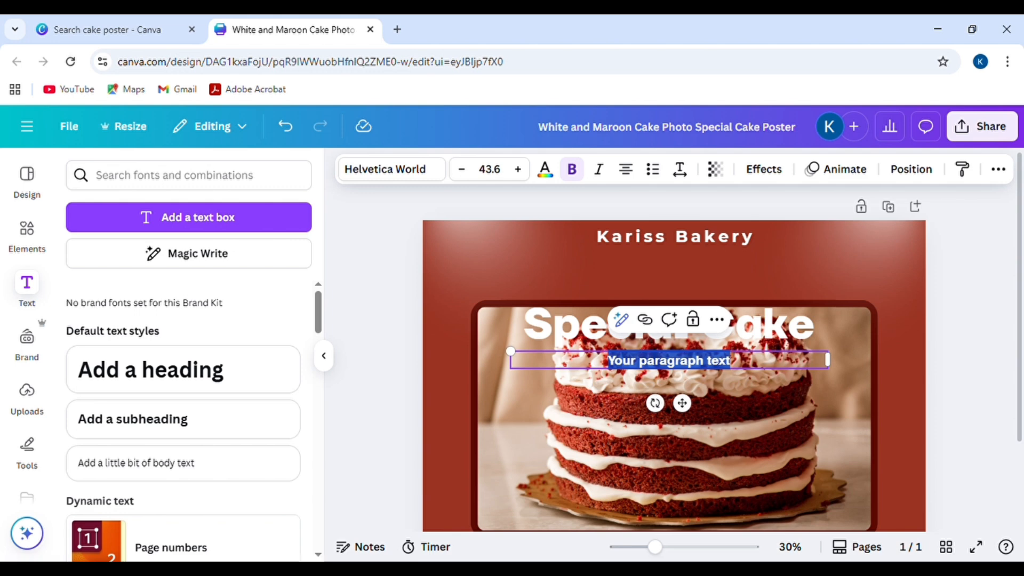
type("H")
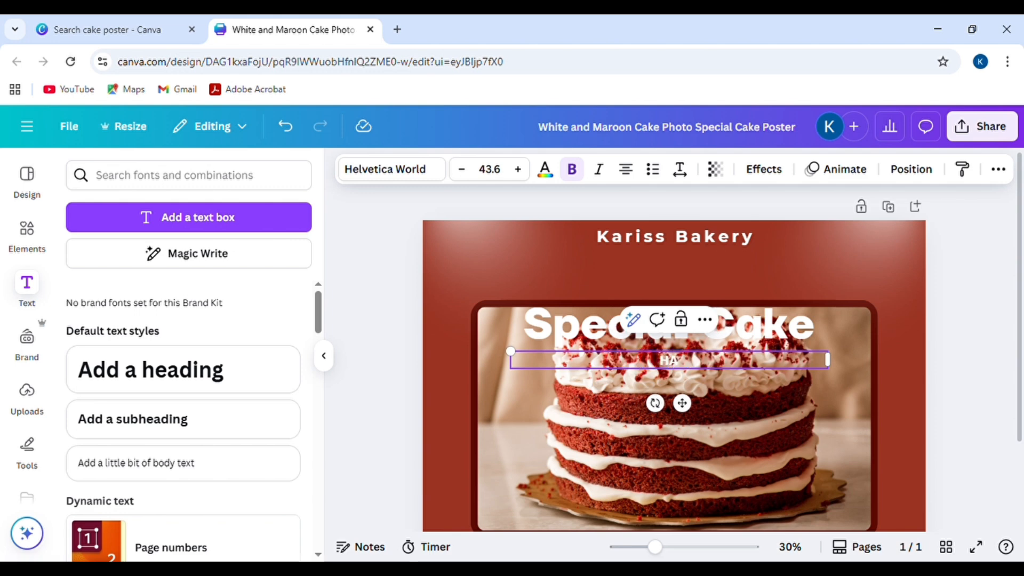
type("ave di")
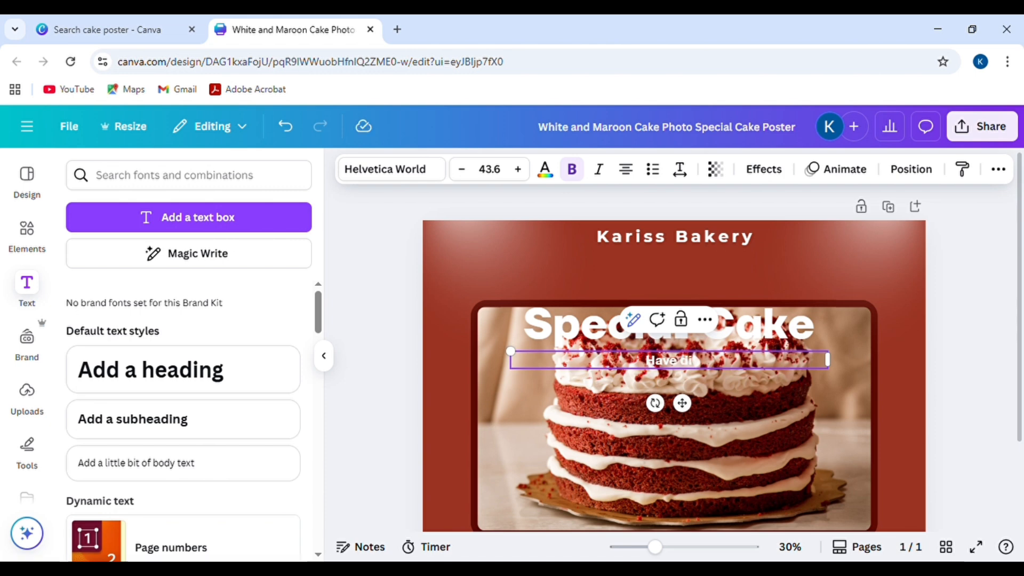
type("scount")
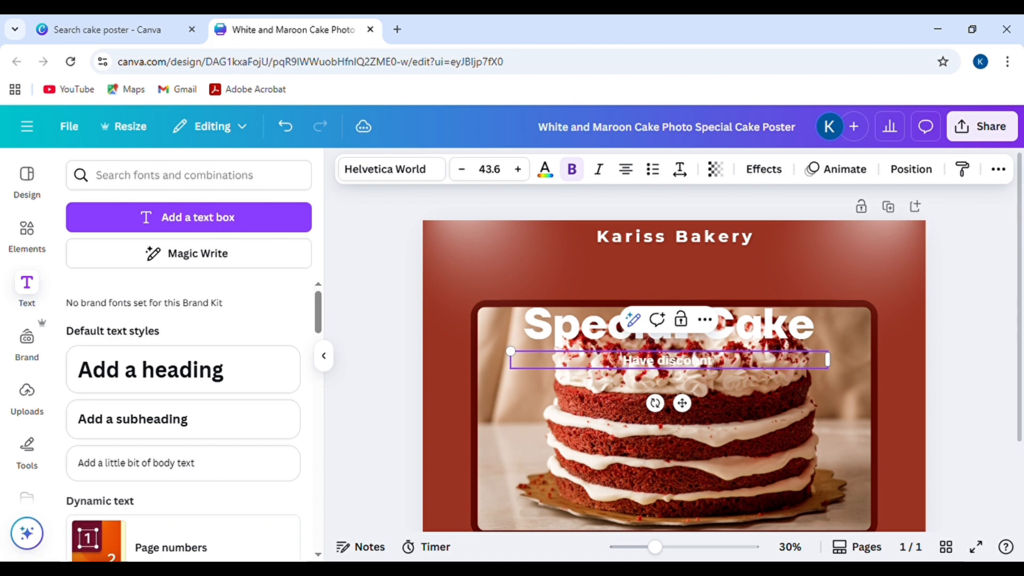
type(" on")
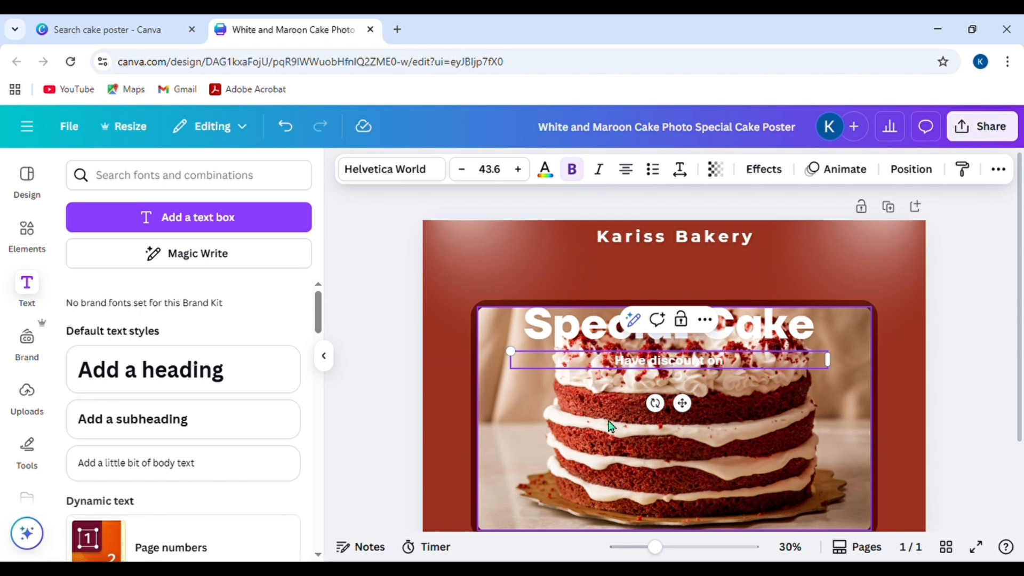
Move the "Have discount on" text up between the "Kariss Bakery" line and the cake photo
left_click(524, 414)
left_click(623, 368)
left_click_drag(622, 368, 604, 277)
double_click(649, 277)
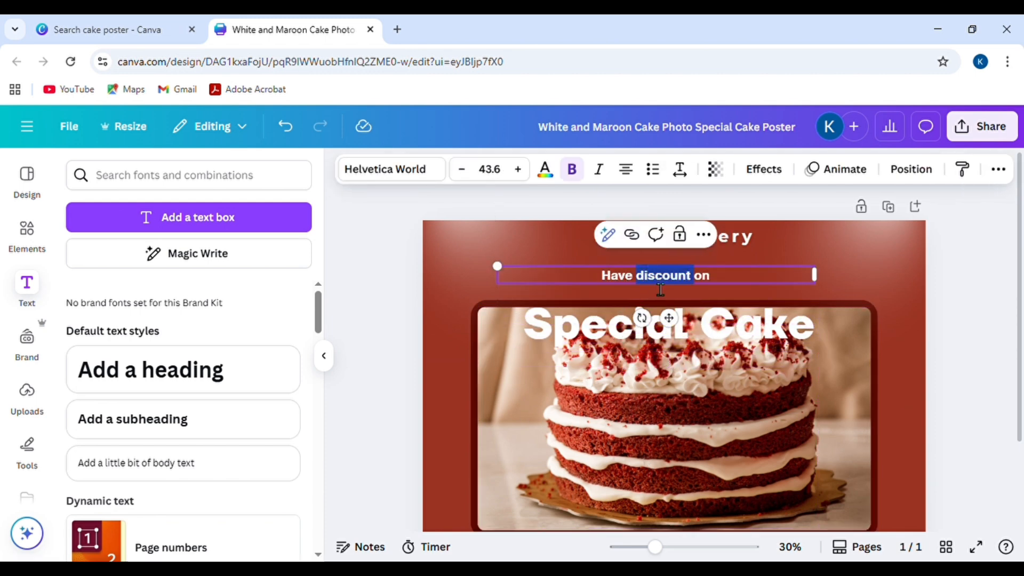
left_click(729, 288)
left_click_drag(729, 288, 595, 282)
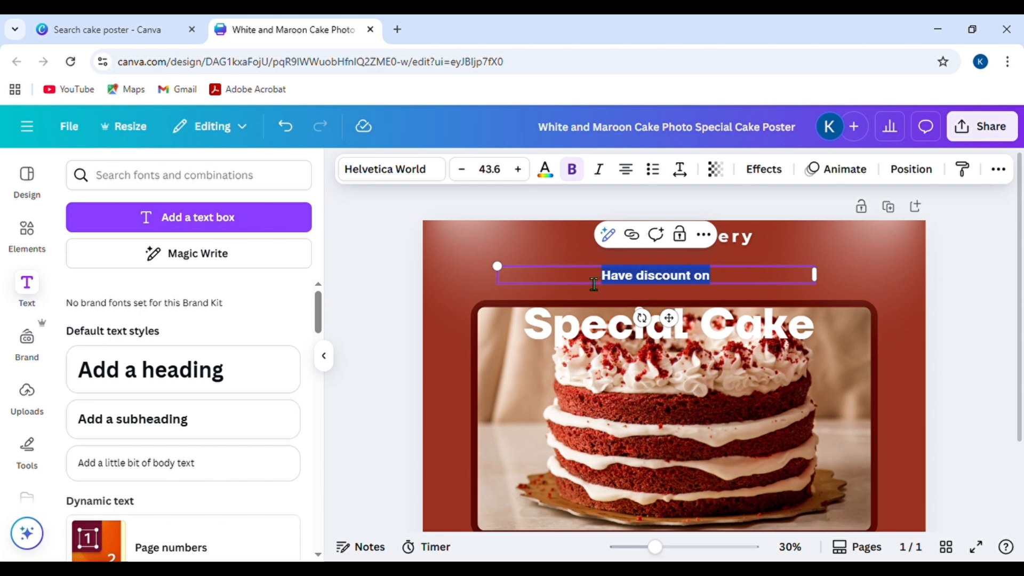
left_click(419, 171)
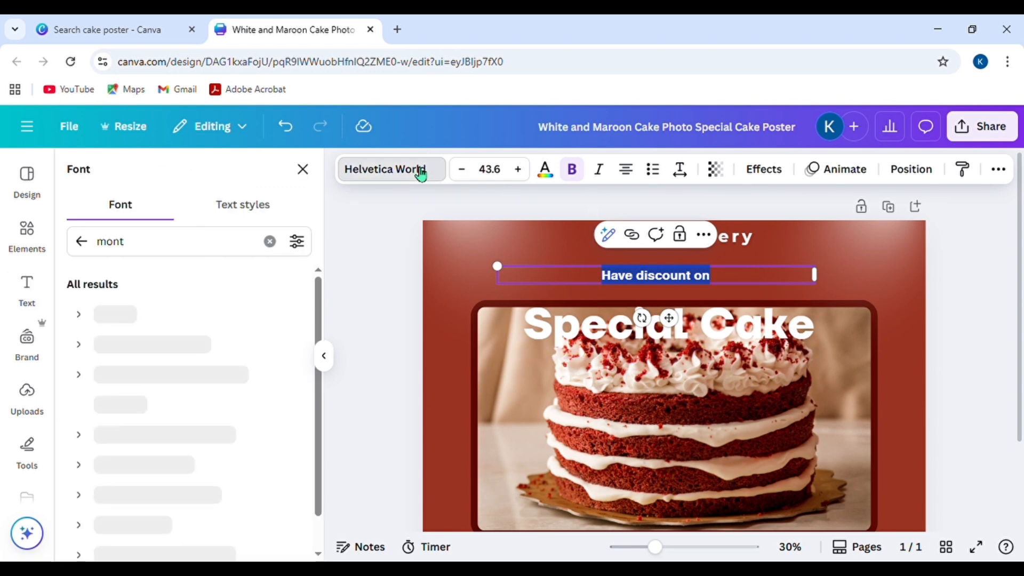
key("Escape")
key("l")
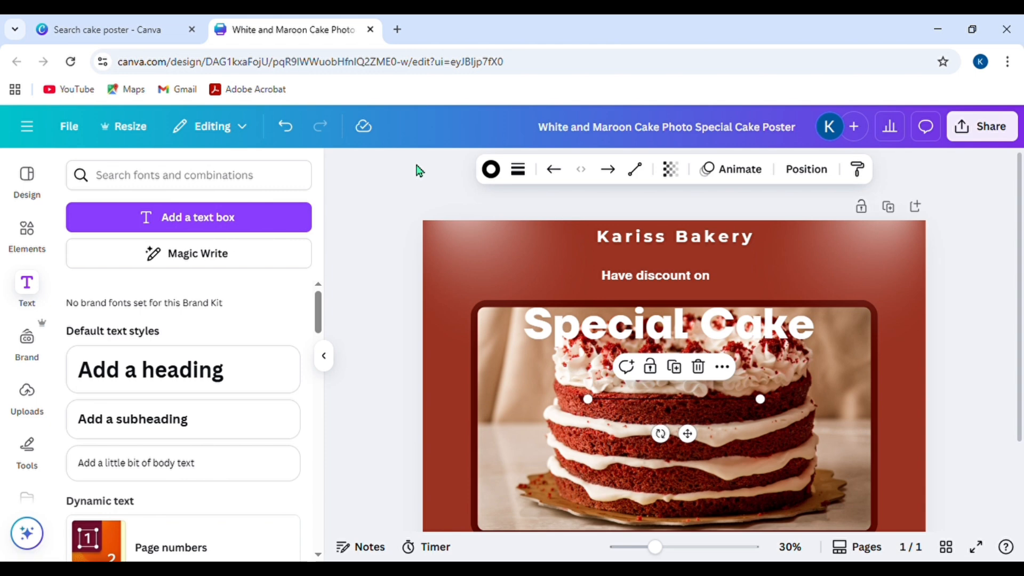
Search the fonts for "allu" and set the "Have discount on" text to the Allura font
left_click(602, 279)
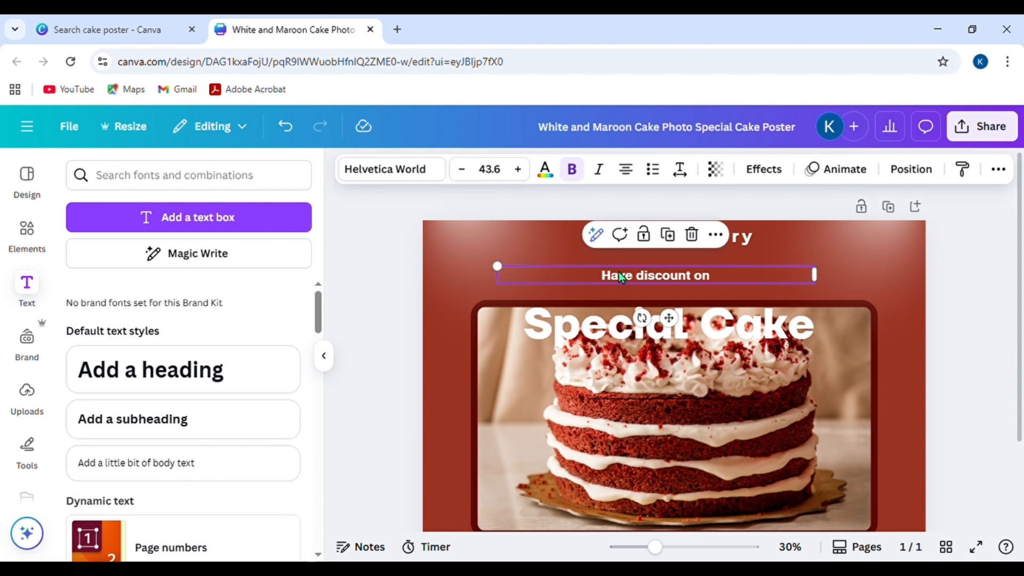
left_click(421, 177)
left_click(421, 179)
left_click(421, 181)
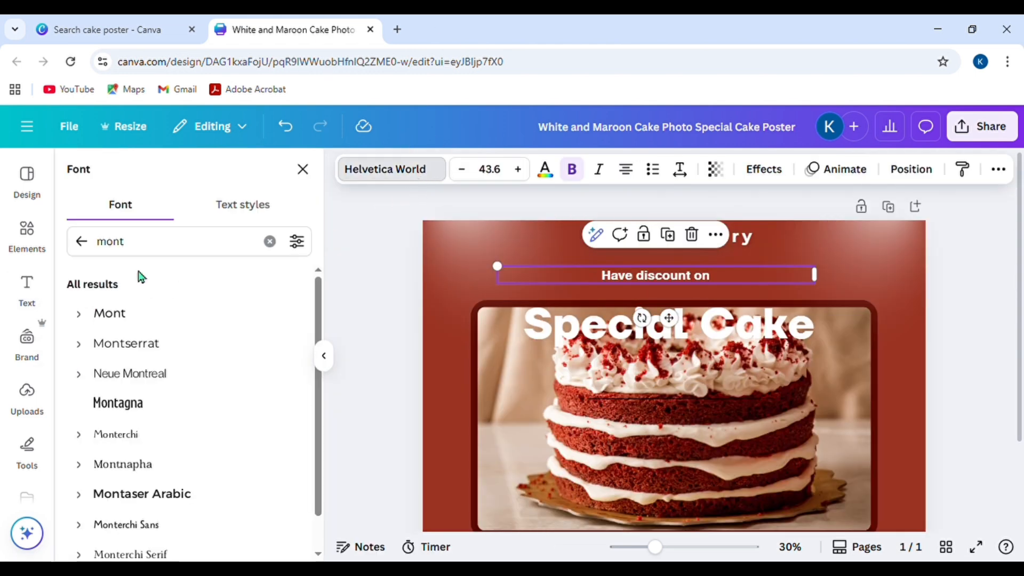
left_click(114, 241)
double_click(110, 241)
type("alu")
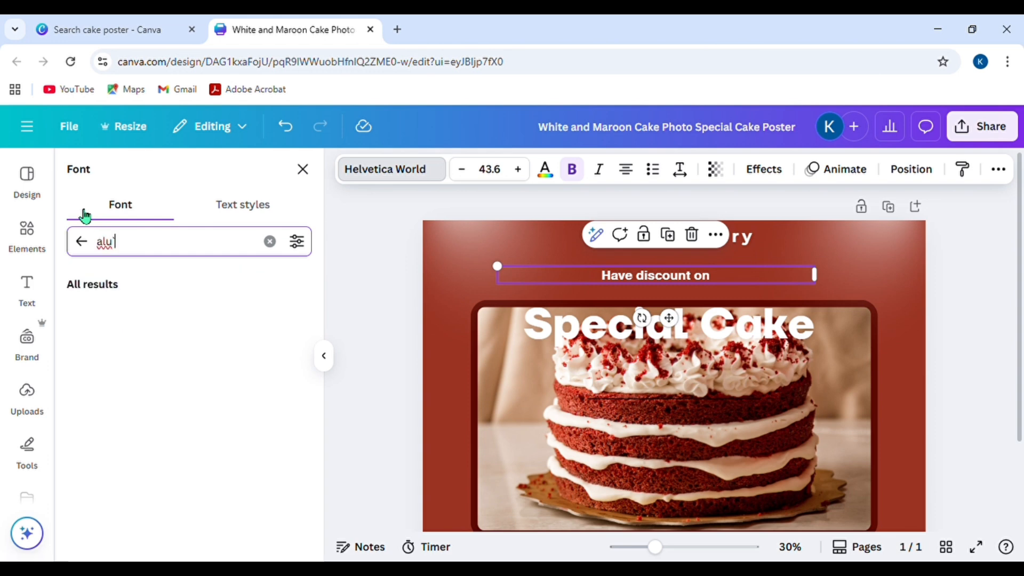
key("BackSpace")
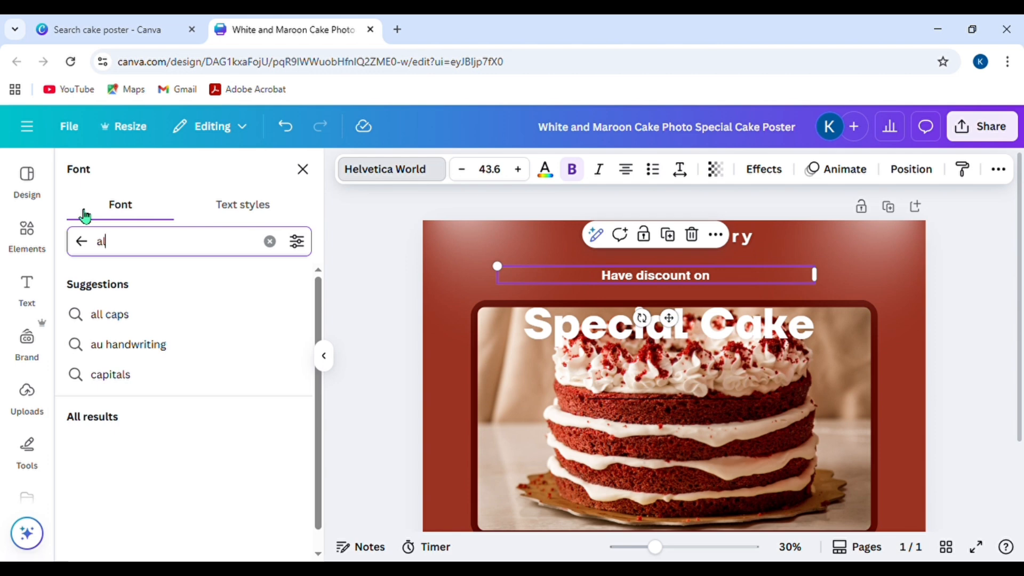
type("lu")
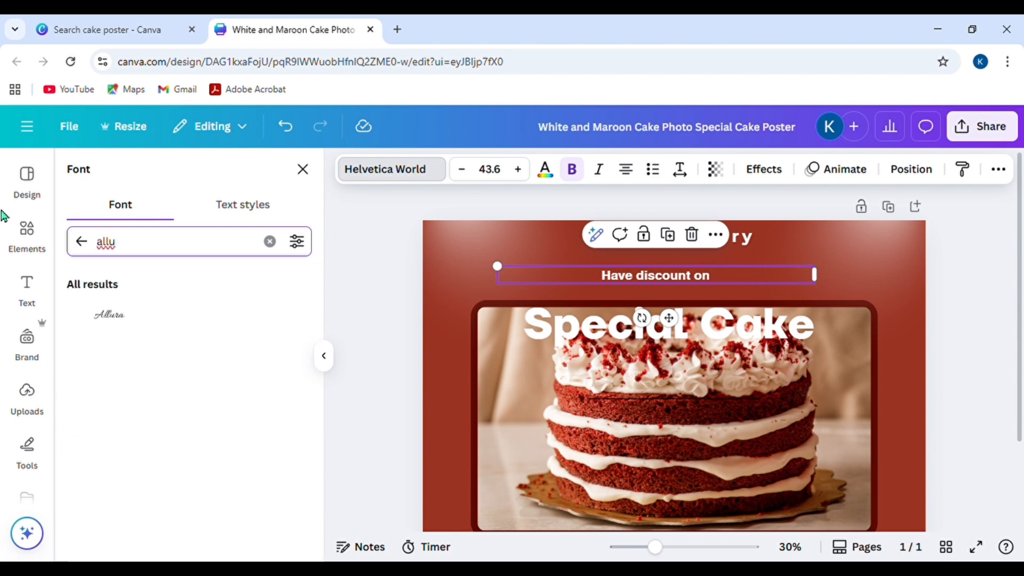
left_click(135, 314)
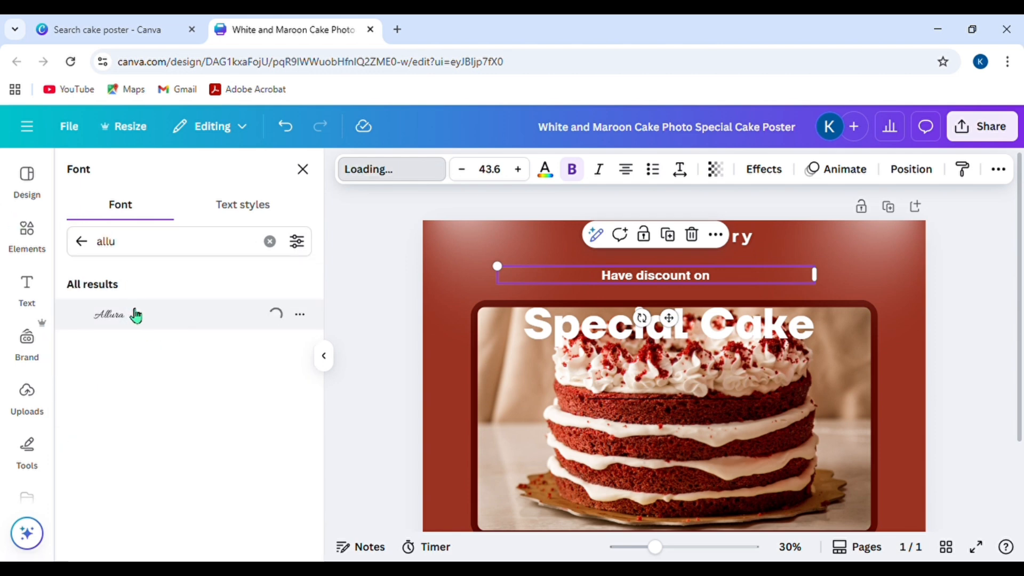
Increase the "Have discount on" text to font size 49.6 and move it slightly up beneath the "Kariss Bakery" line
left_click(518, 169)
left_click(518, 169)
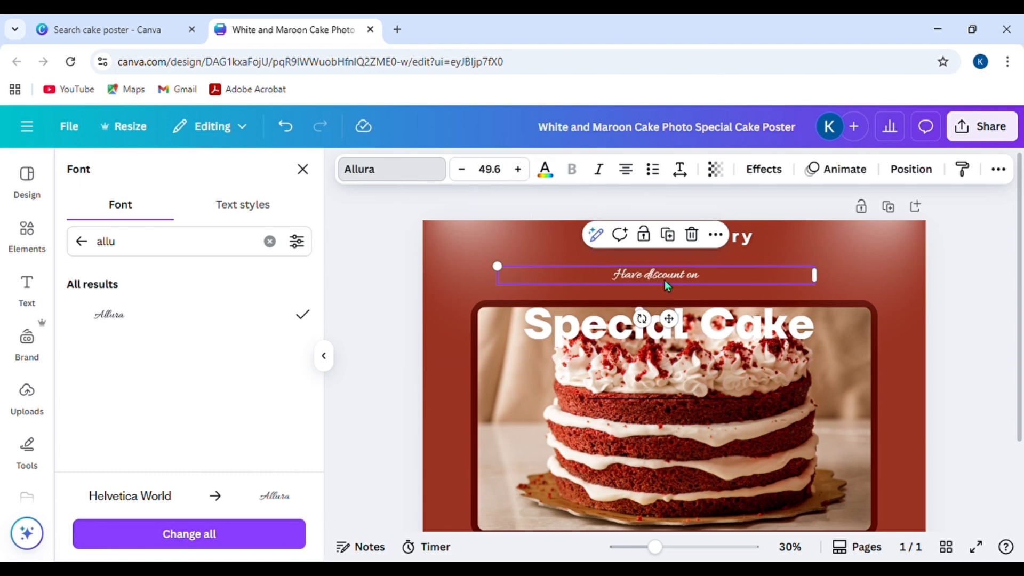
mouse_move(679, 277)
left_mouse_down()
mouse_move(656, 267)
mouse_move(680, 267)
left_mouse_up()
Delete the "Special Cake" heading from the poster
left_click(627, 336)
left_click_drag(627, 337, 628, 296)
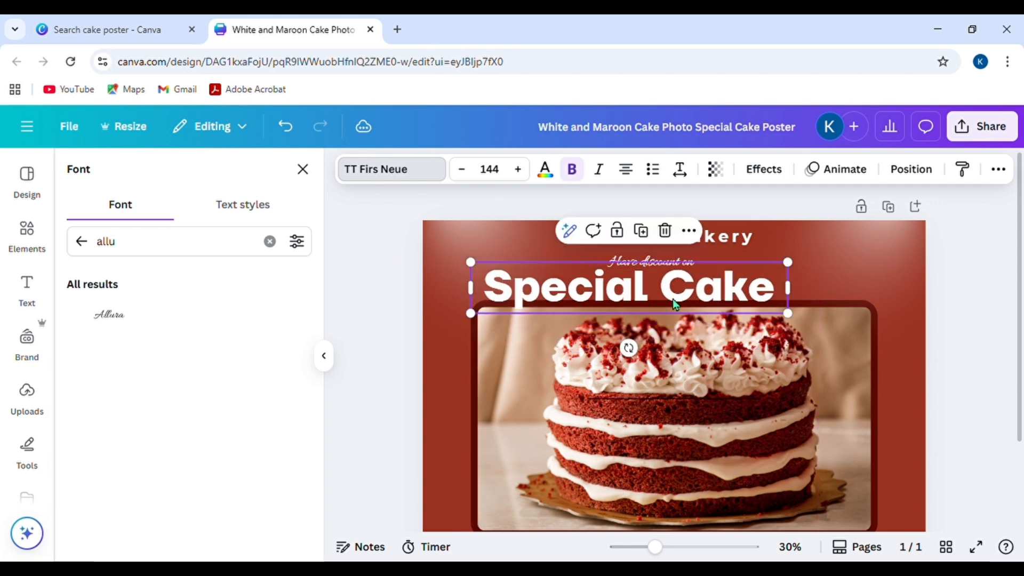
left_click(665, 231)
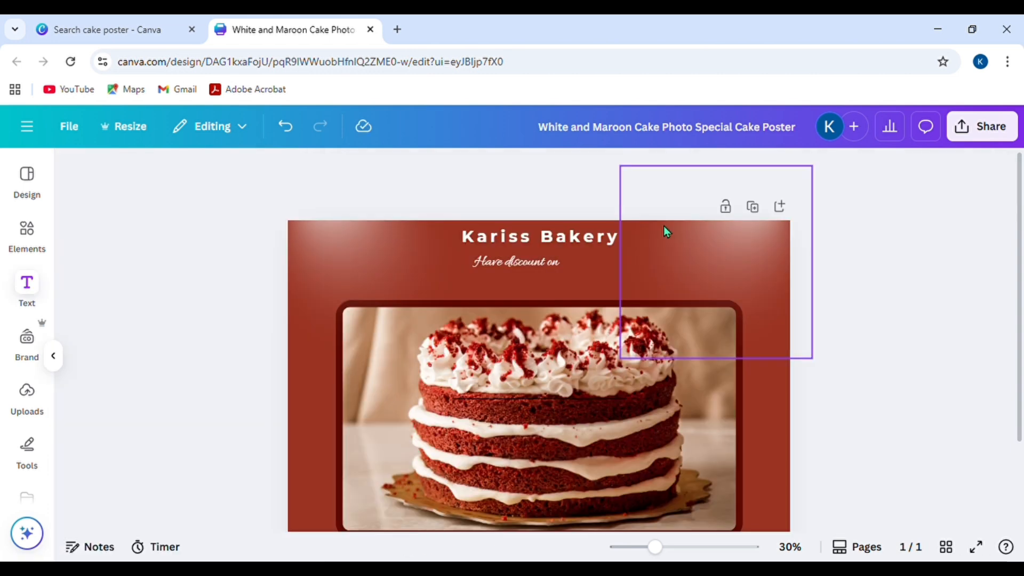
Add a new text box reading "CAKES" to the poster
left_click(162, 218)
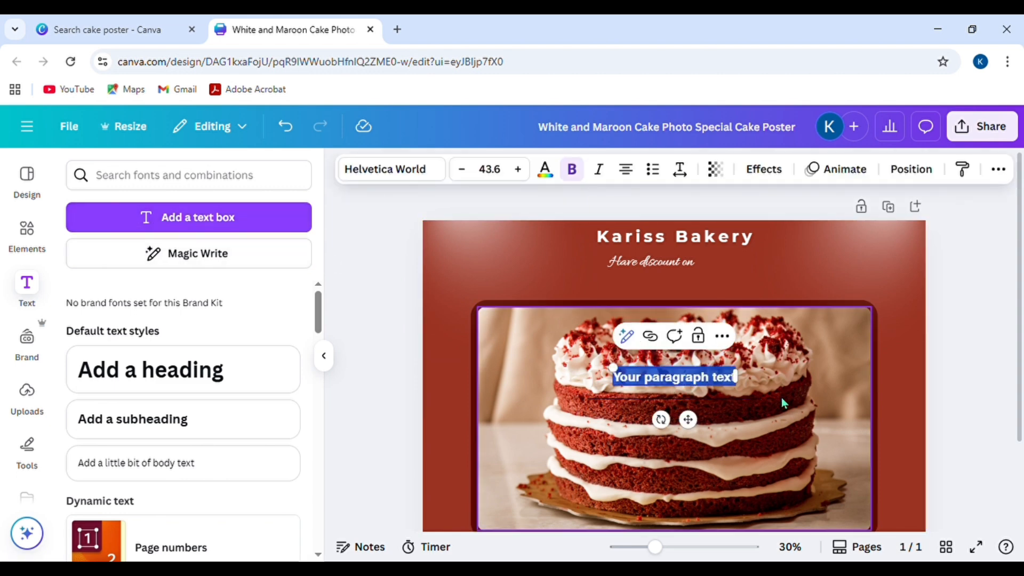
type("B")
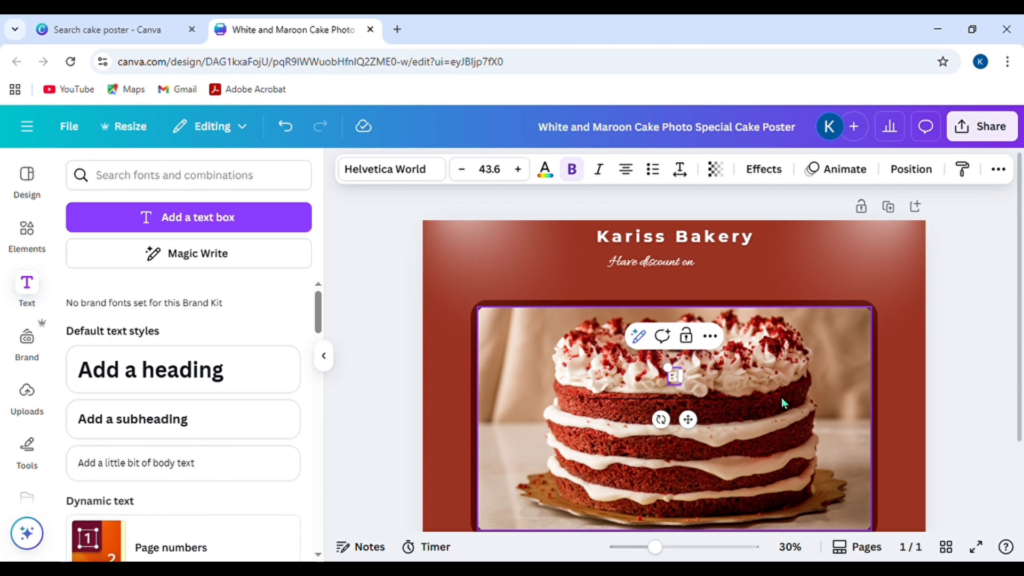
key("BackSpace")
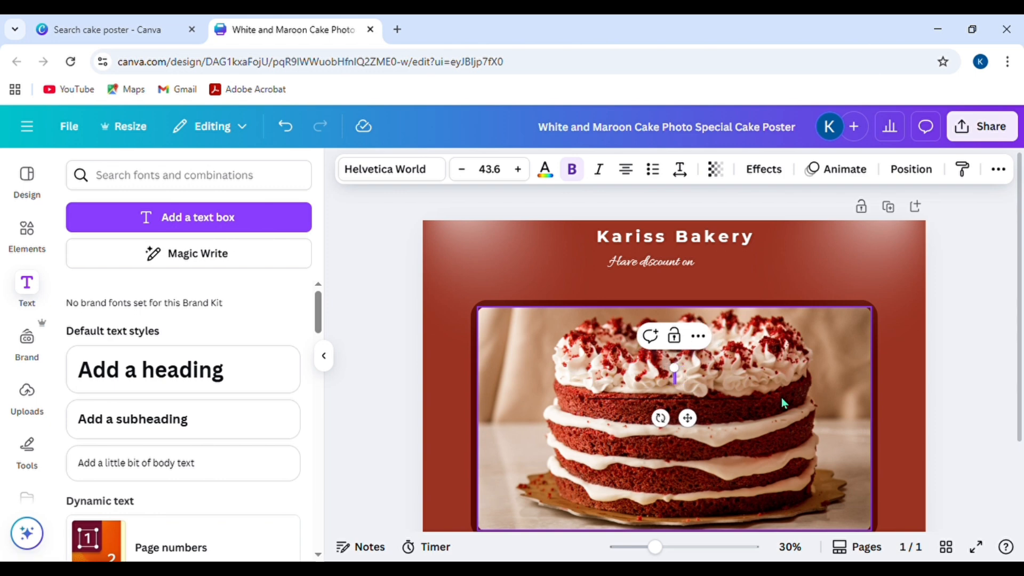
type("CAKES")
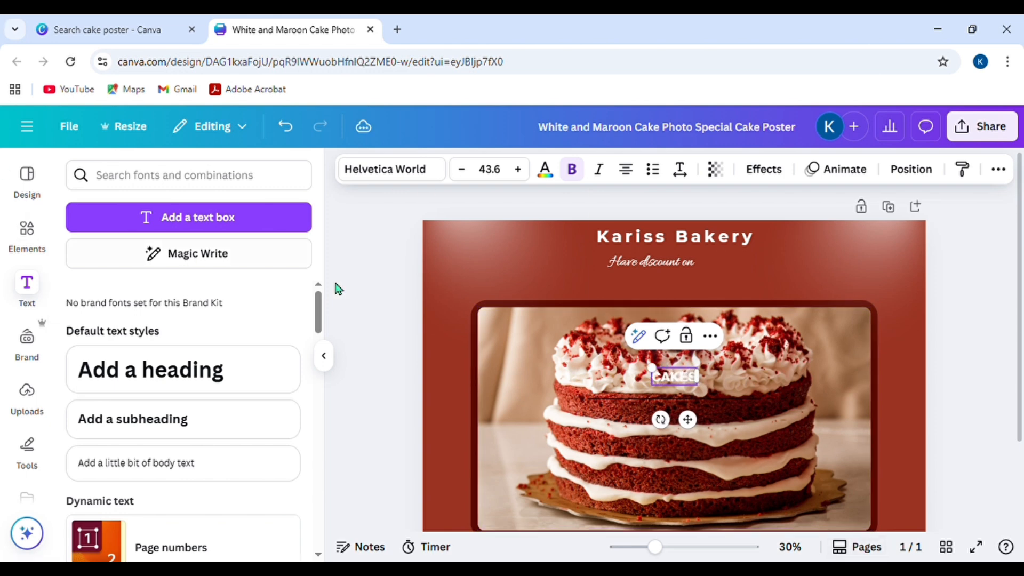
Move the "CAKES" text between the "Have discount on" line and the cake photo, and widen its text box
left_click(700, 388)
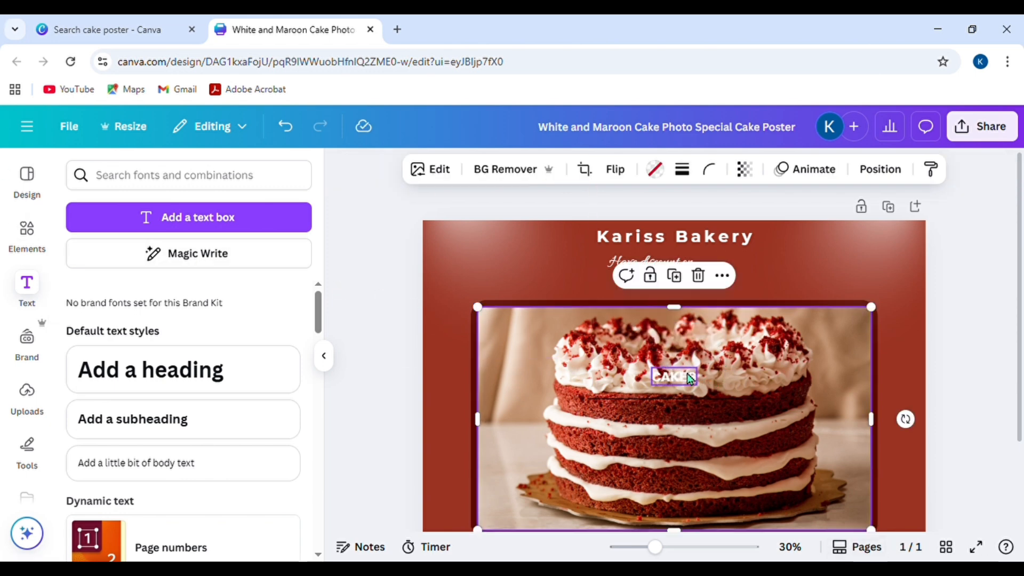
left_click_drag(688, 378, 762, 297)
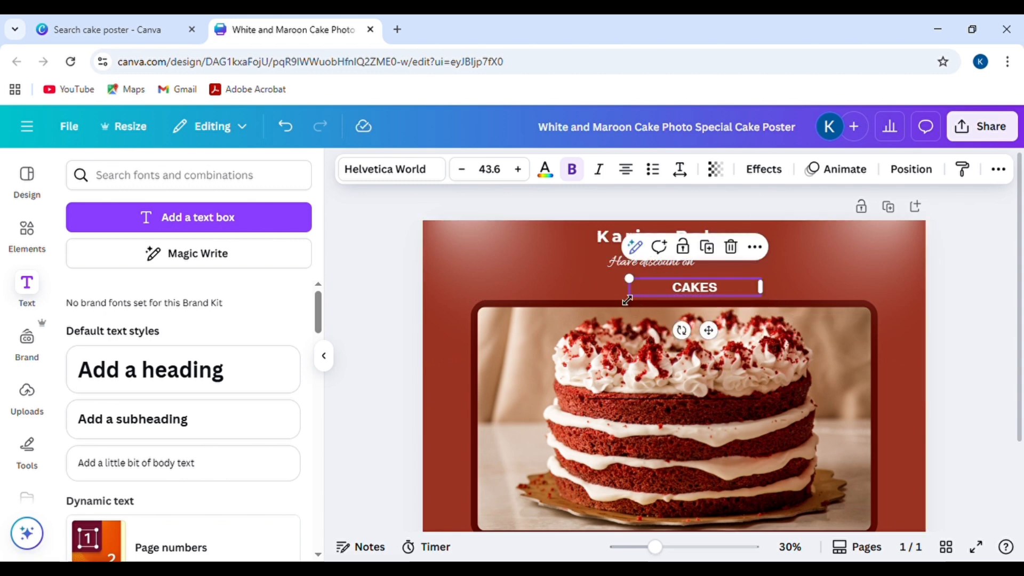
left_click_drag(633, 298, 534, 302)
Search the fonts for "MONTSE" and set the "CAKES" text to the Montserrat font
left_click(665, 293)
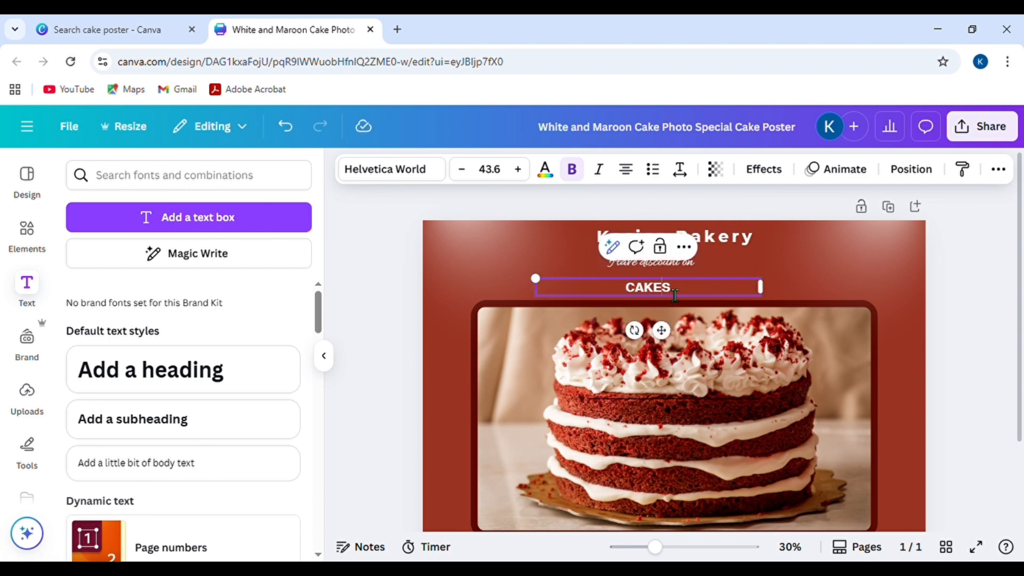
left_click_drag(682, 293, 622, 292)
left_click(431, 182)
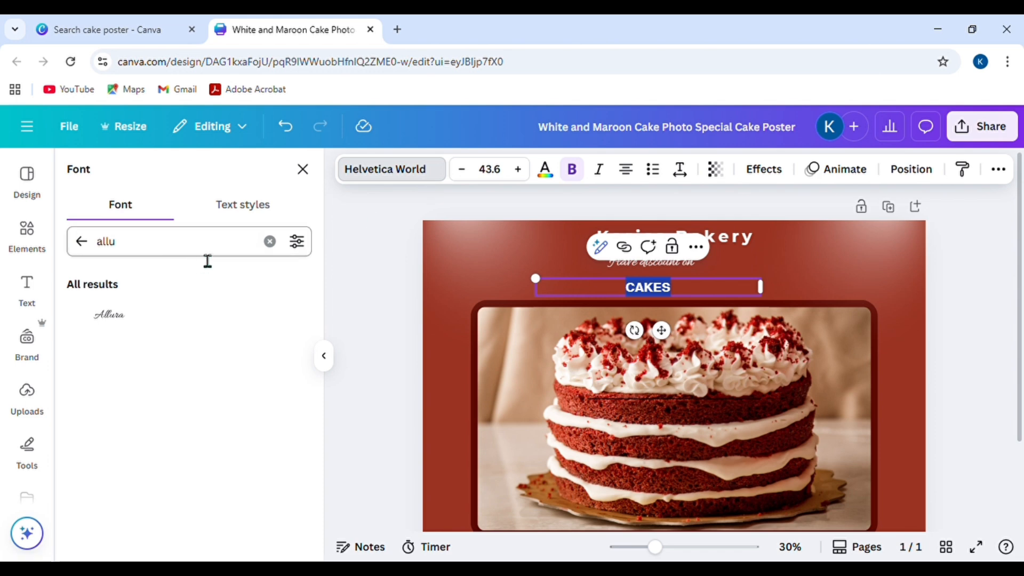
left_click(270, 241)
type("MO")
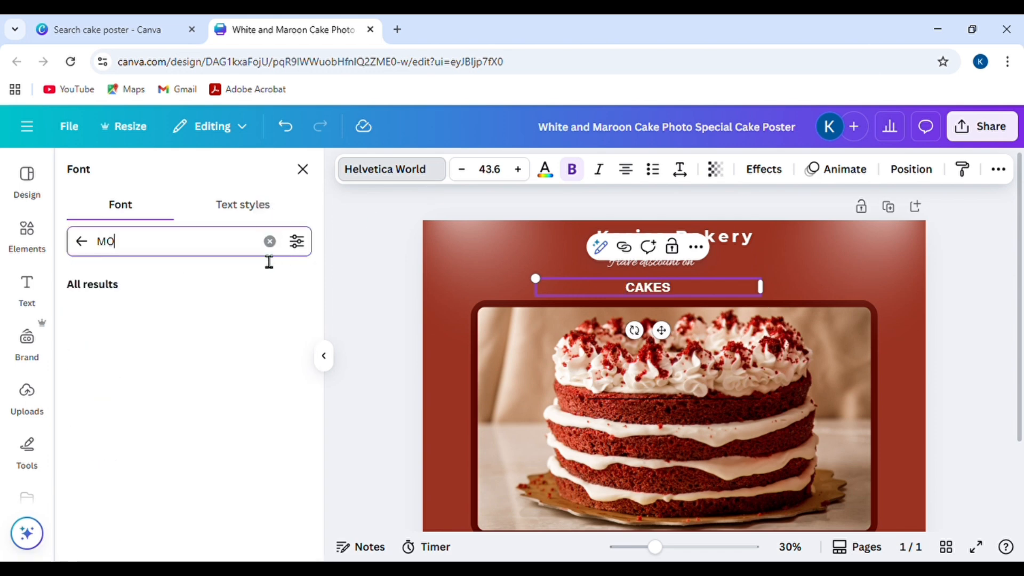
type("NT")
type("SE")
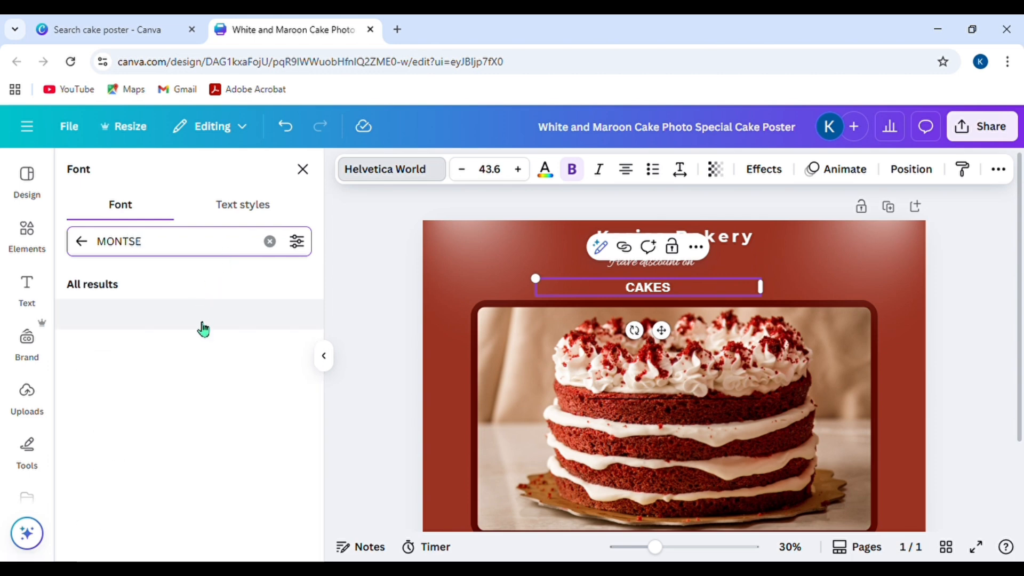
left_click(244, 315)
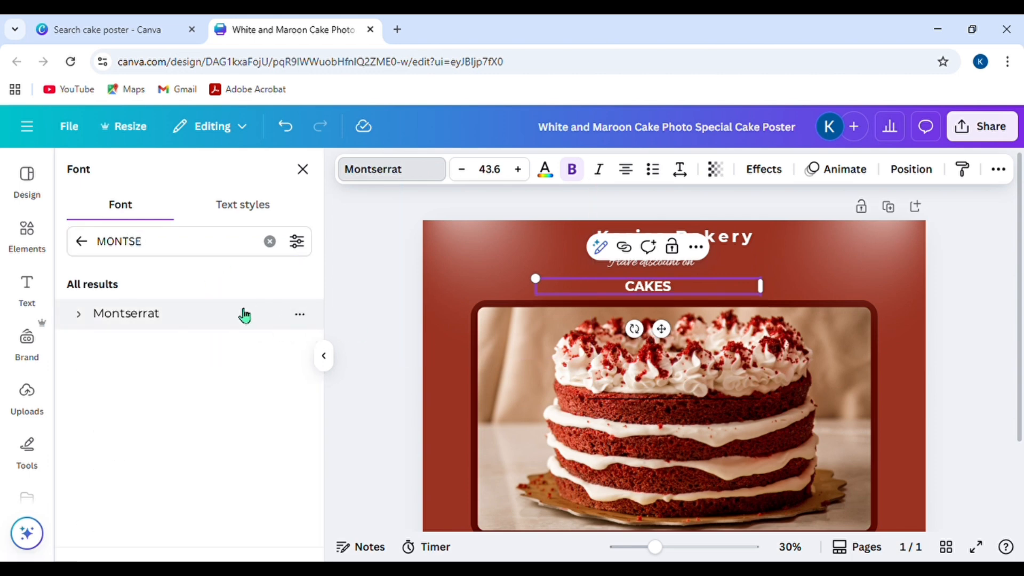
Review the whole poster layout from the bakery name and new heading lines to the contact details
left_click(802, 309)
scroll(781, 381, "down", 1)
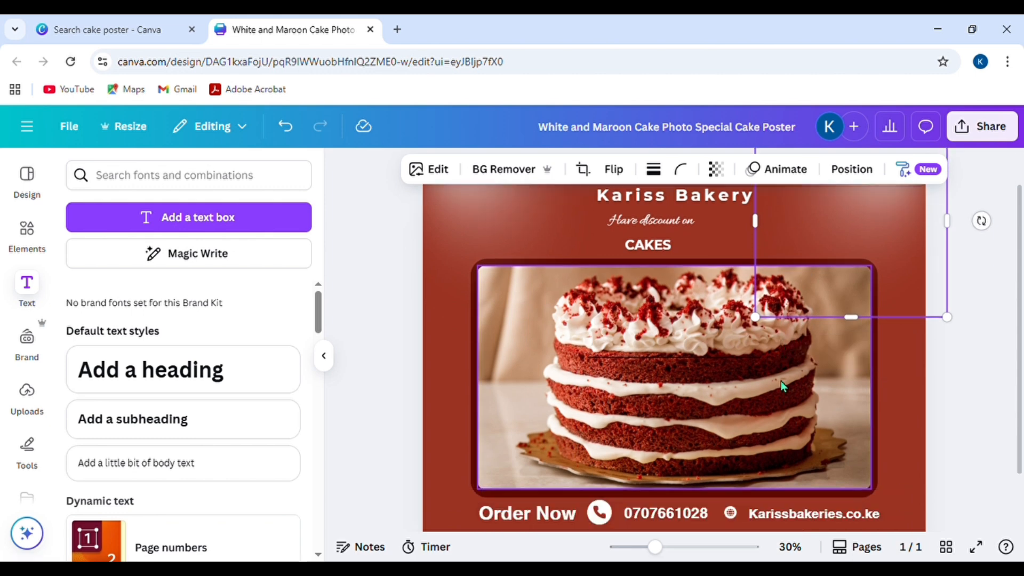
scroll(781, 381, "down", 1)
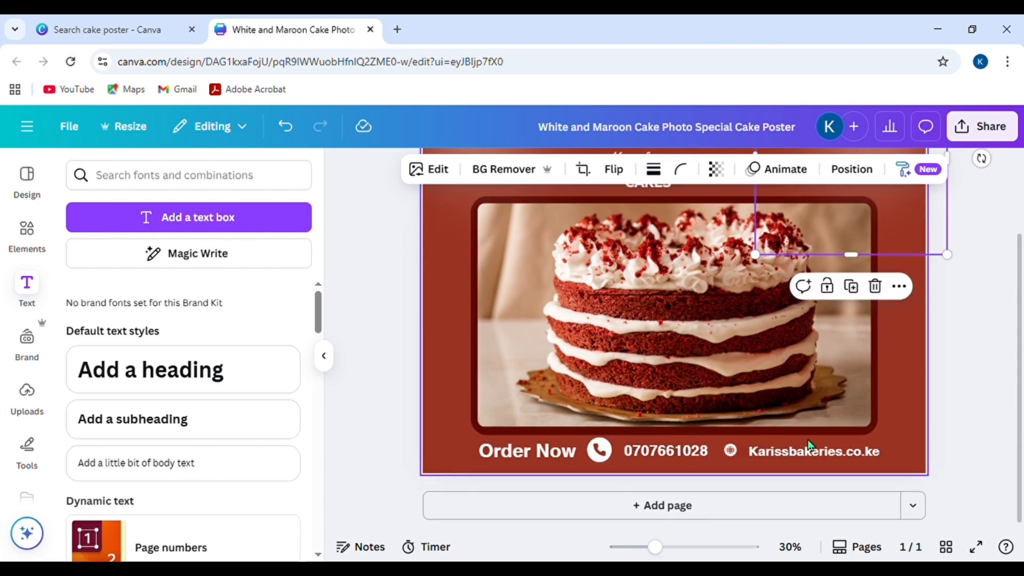
scroll(791, 440, "up", 2)
scroll(791, 439, "down", 2)
scroll(791, 440, "up", 2)
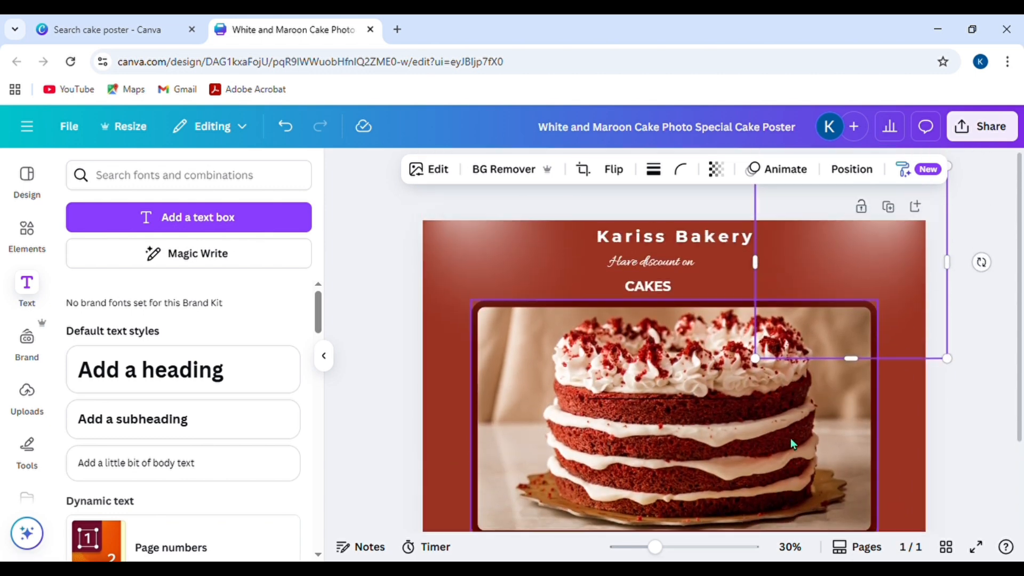
scroll(790, 438, "down", 2)
scroll(790, 437, "up", 2)
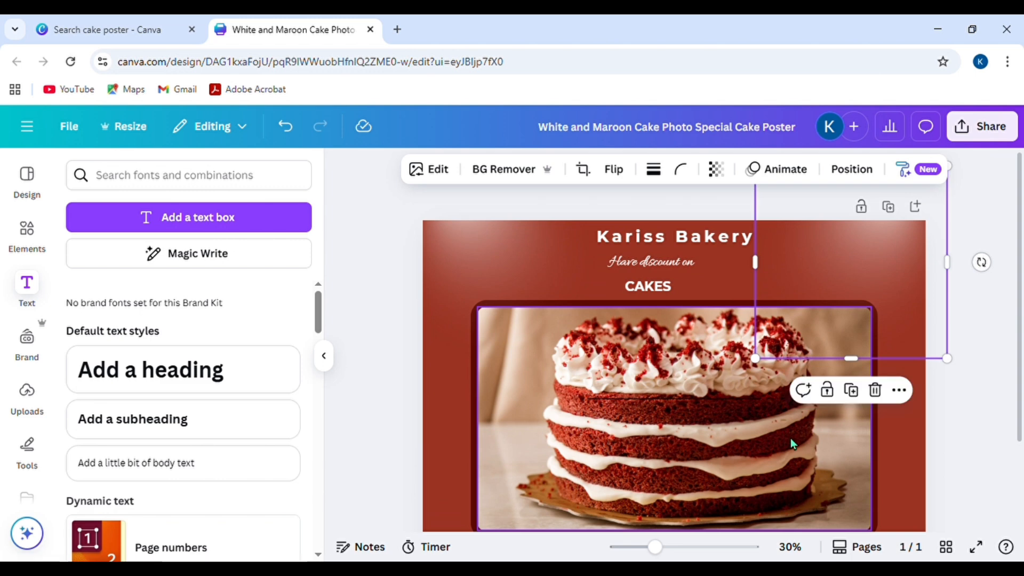
Move the "Kariss Bakery" line slightly up toward the poster's upper edge
left_click_drag(654, 248, 648, 242)
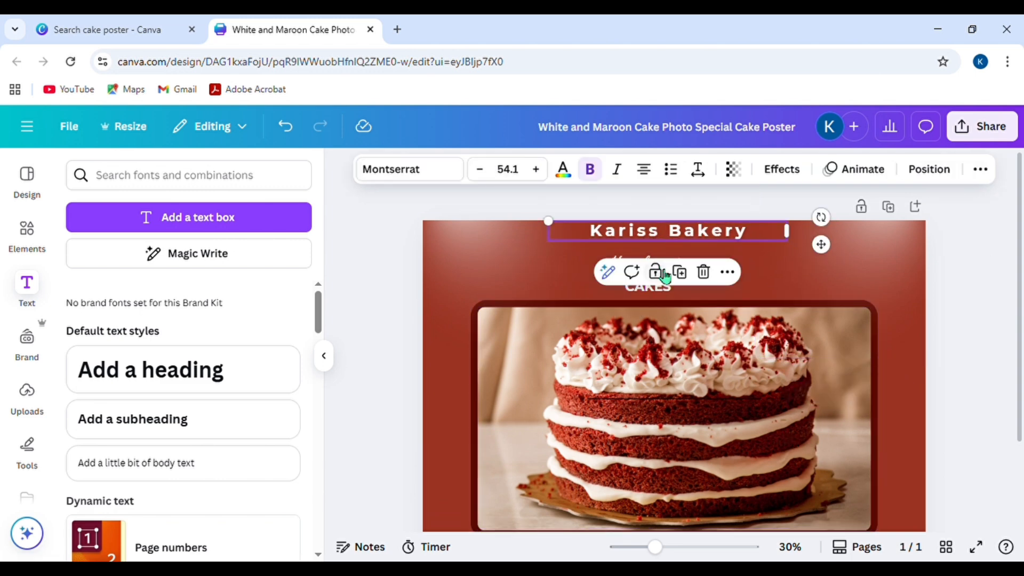
left_click(767, 261)
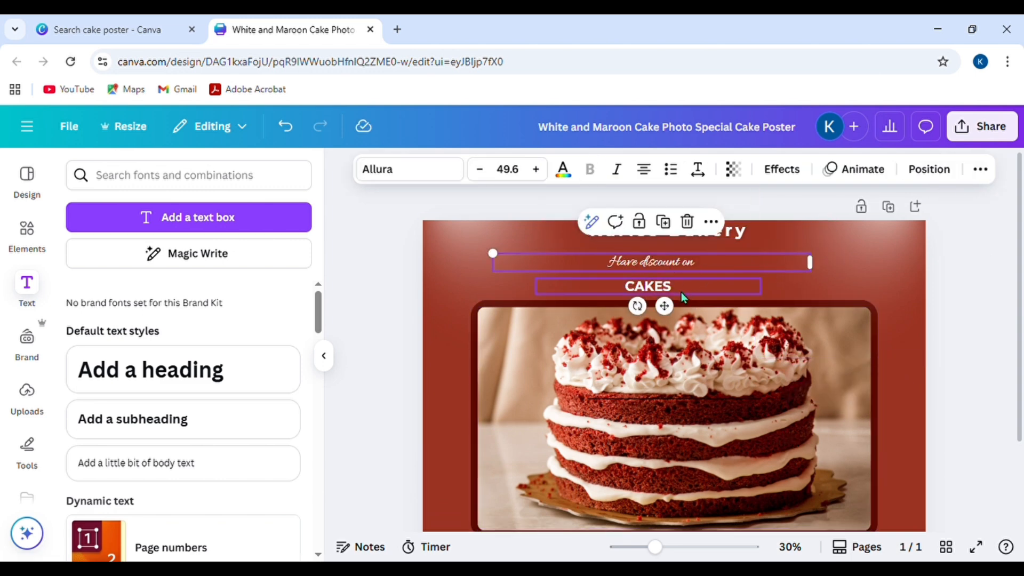
Rename the design as "KARISS BAKERY POSTER"
scroll(804, 431, "down", 2)
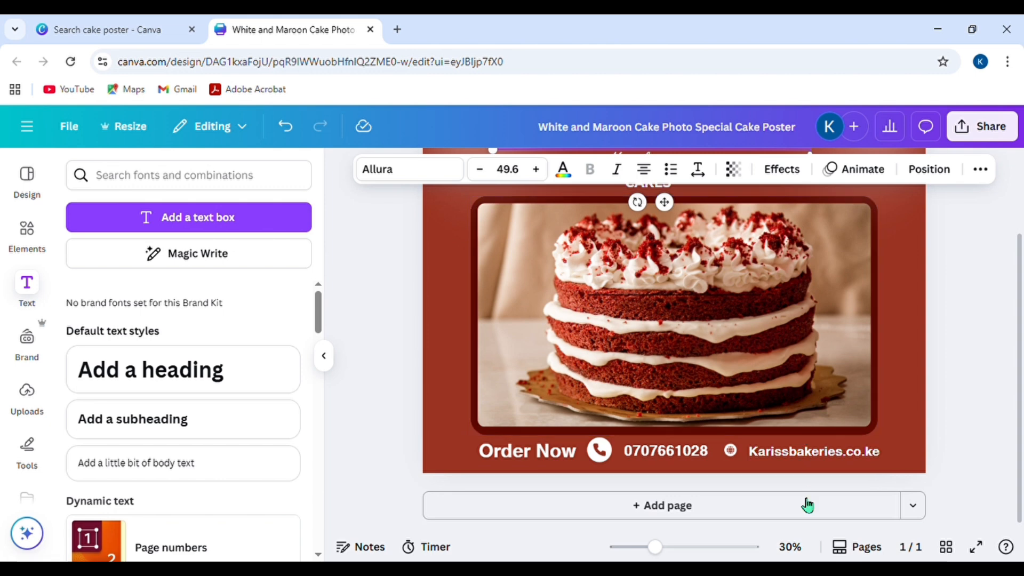
scroll(830, 442, "up", 2)
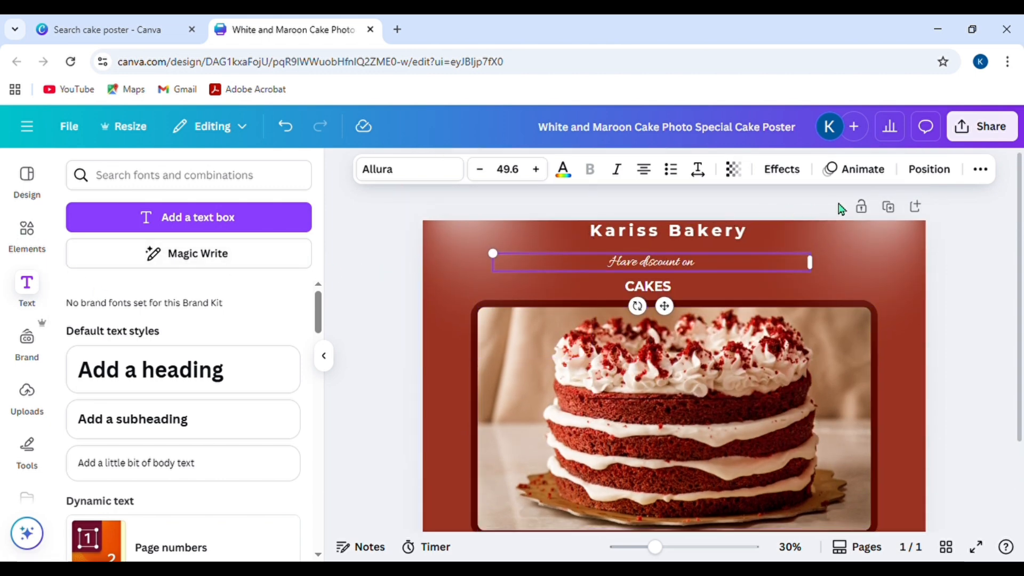
left_click(738, 141)
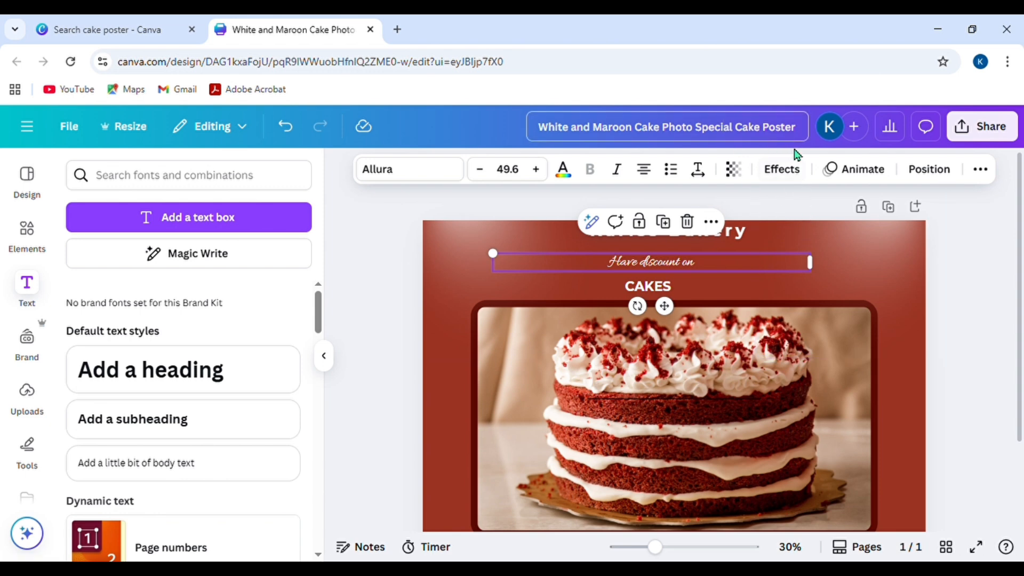
left_click_drag(808, 132, 534, 101)
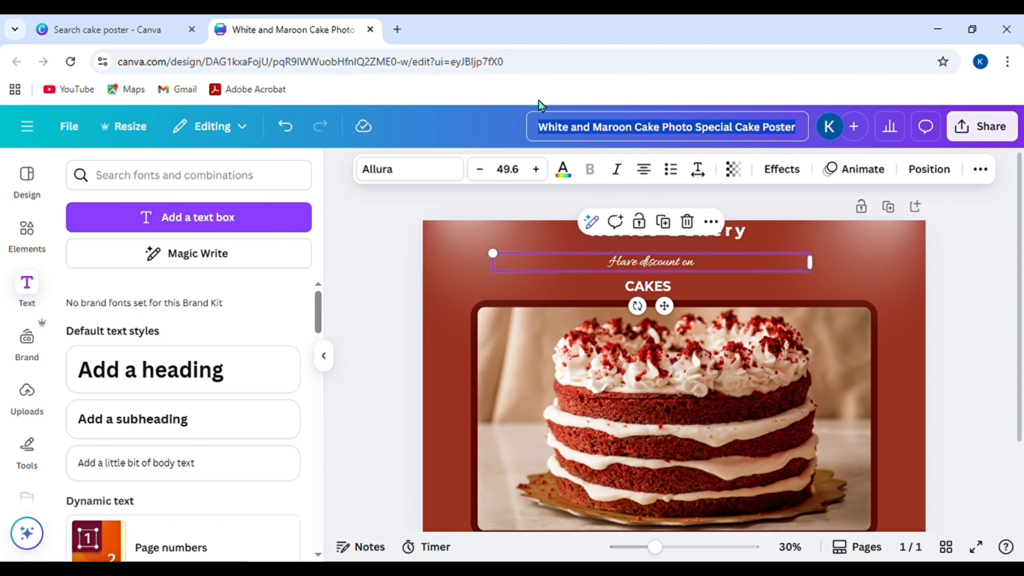
type("KARISS")
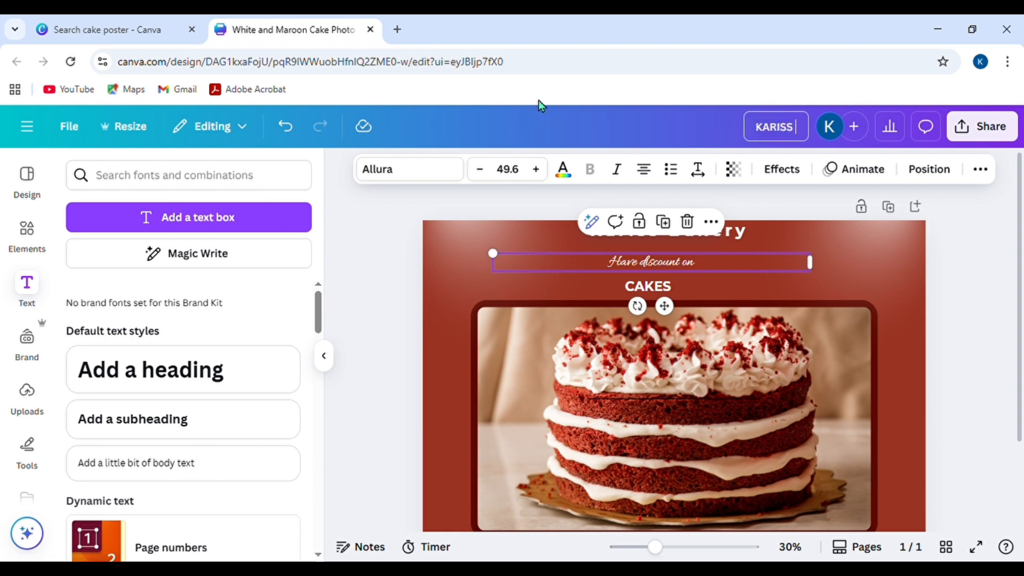
type(" BAKER")
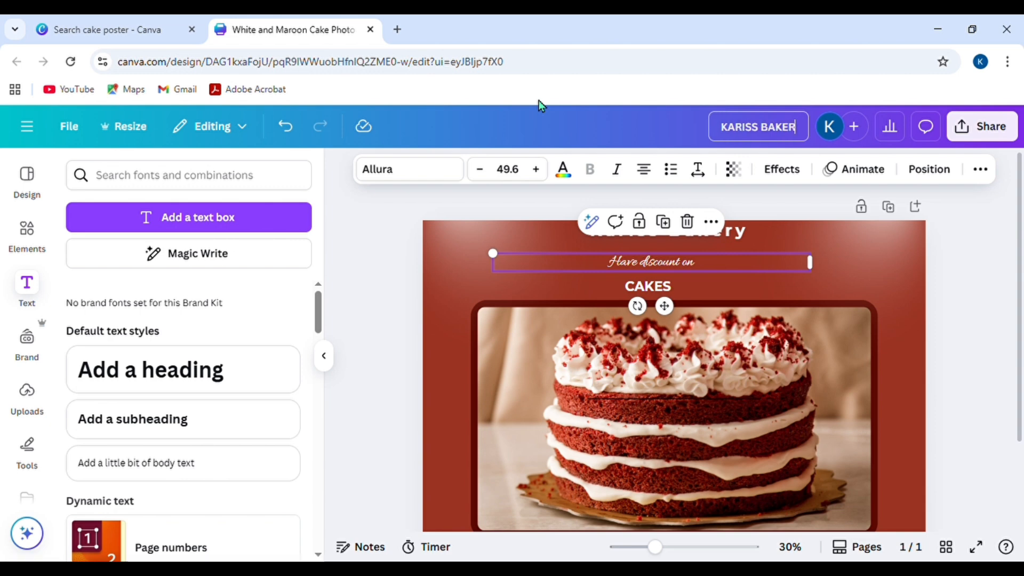
type("Y POSTER")
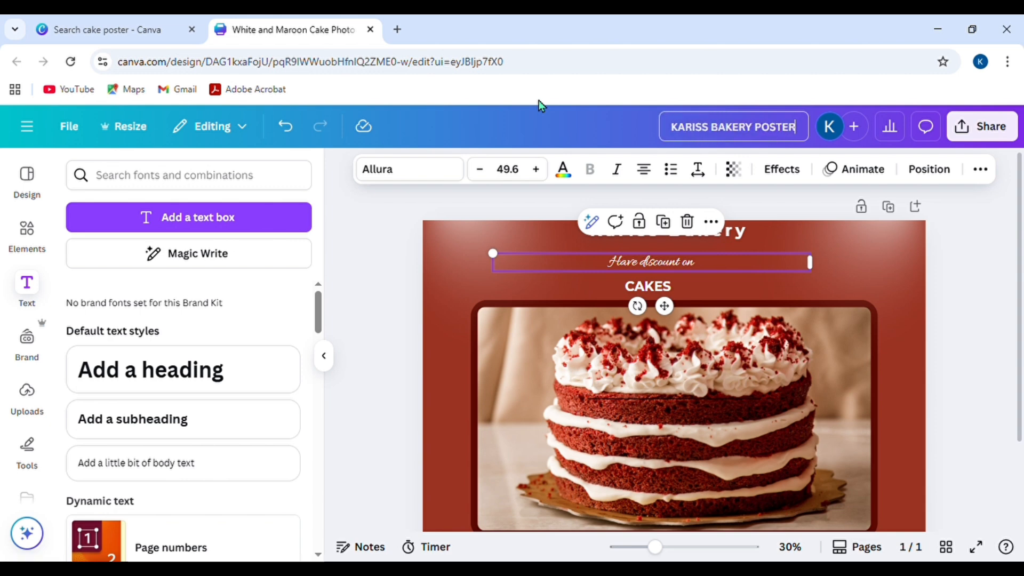
left_click(975, 130)
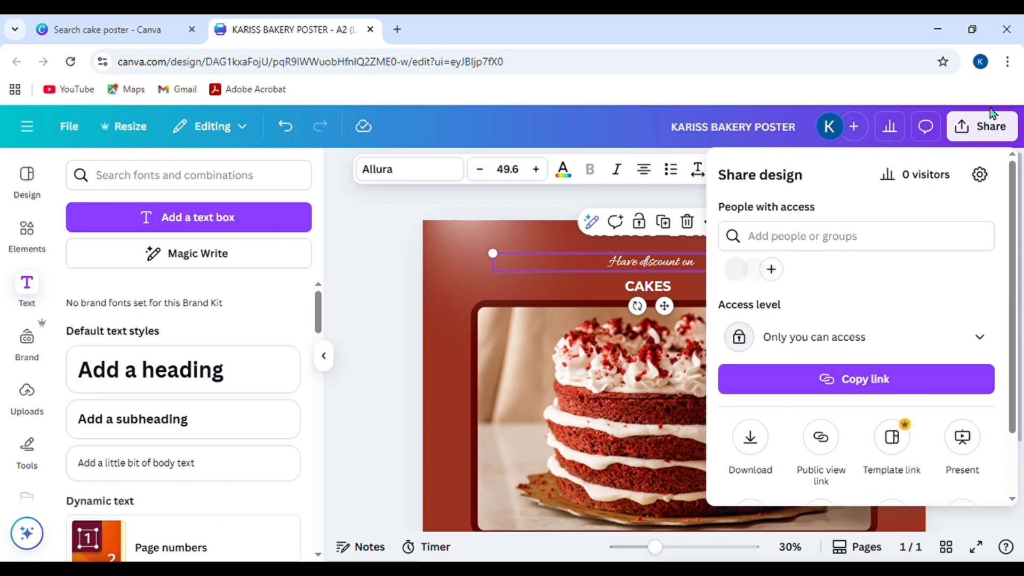
left_click(990, 132)
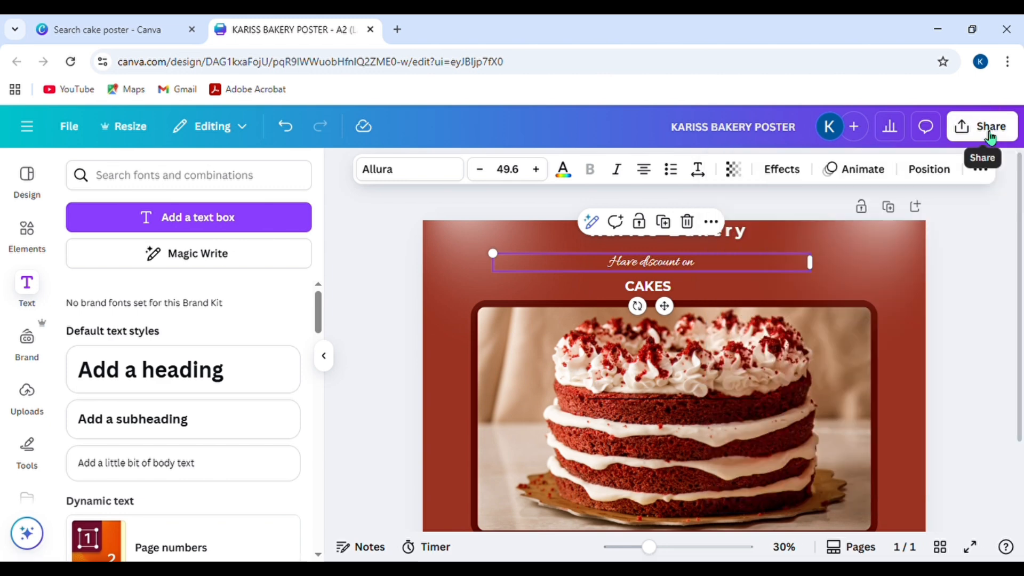
left_click(989, 136)
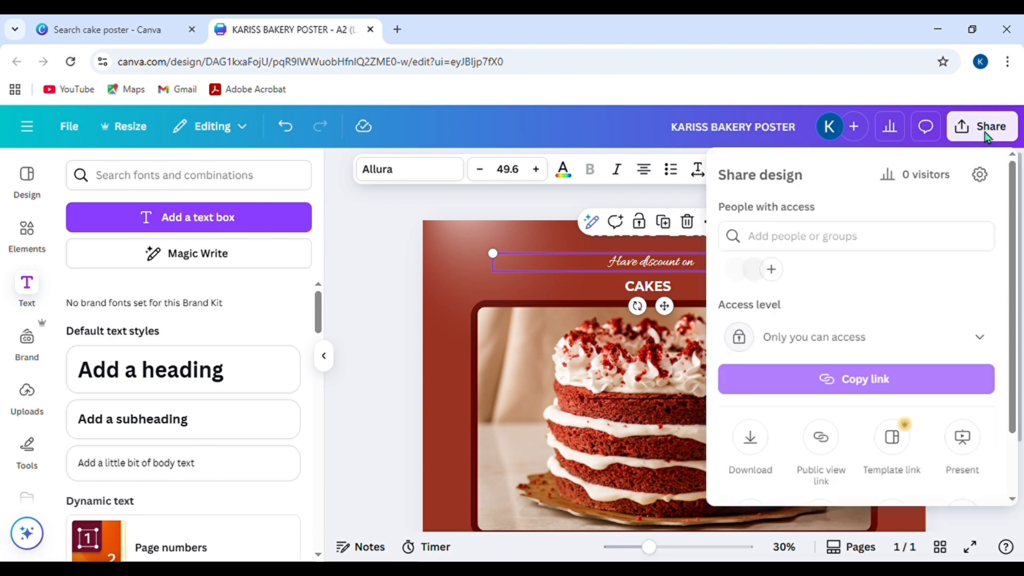
left_click(752, 446)
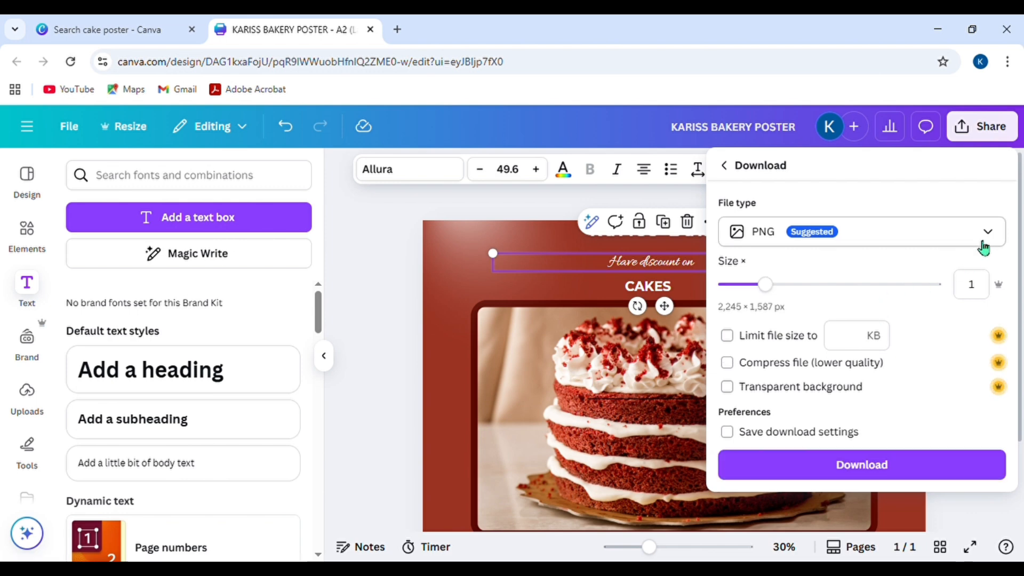
left_click(998, 237)
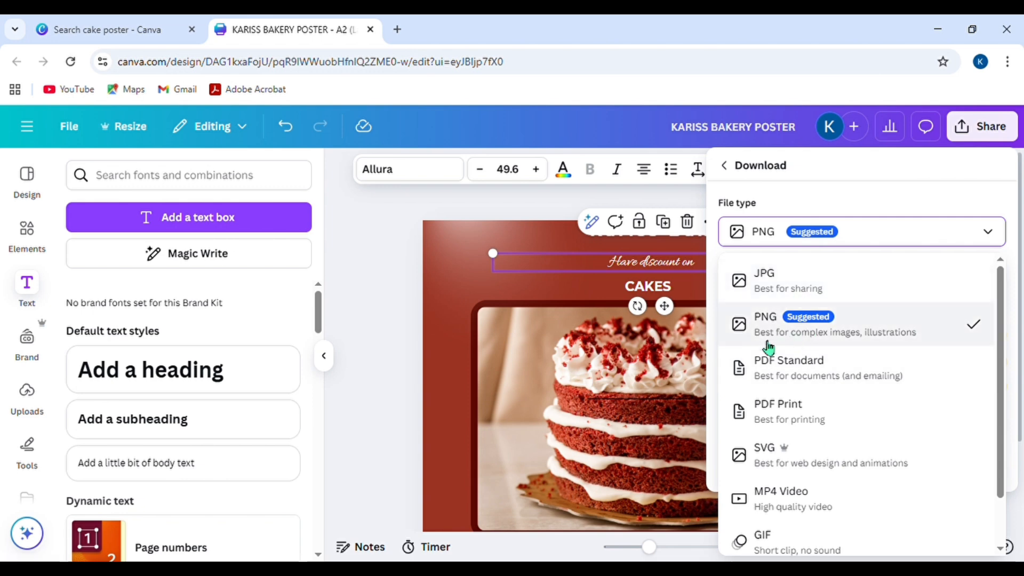
left_click(415, 260)
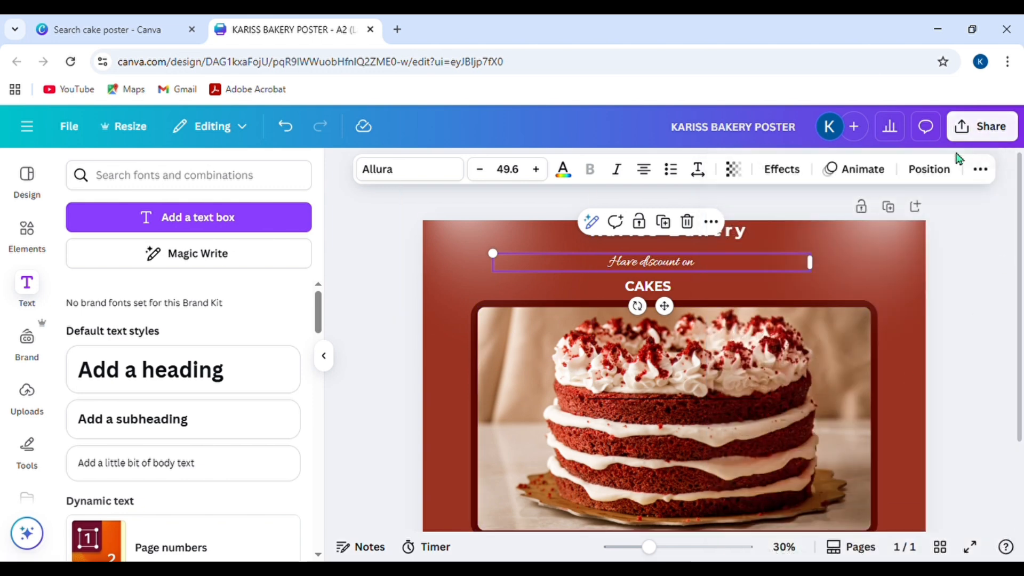
left_click_drag(949, 181, 878, 297)
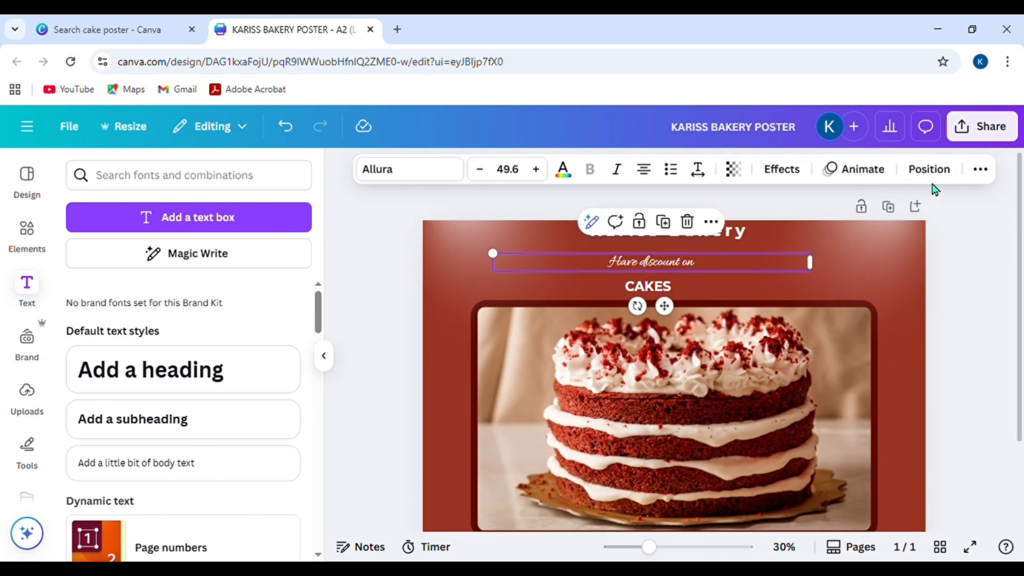
Download the finished poster as a JPG file
left_click(988, 128)
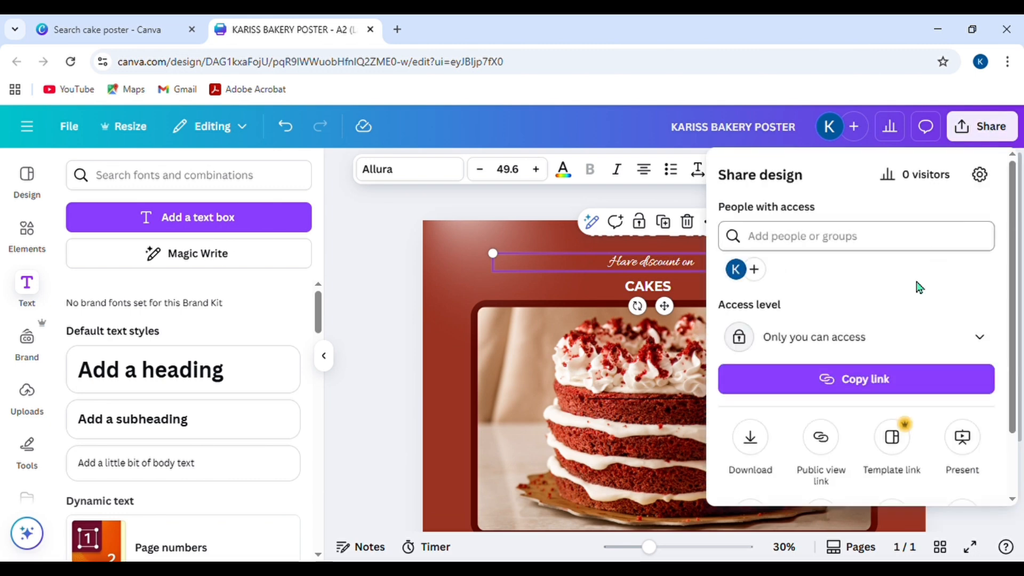
left_click(752, 439)
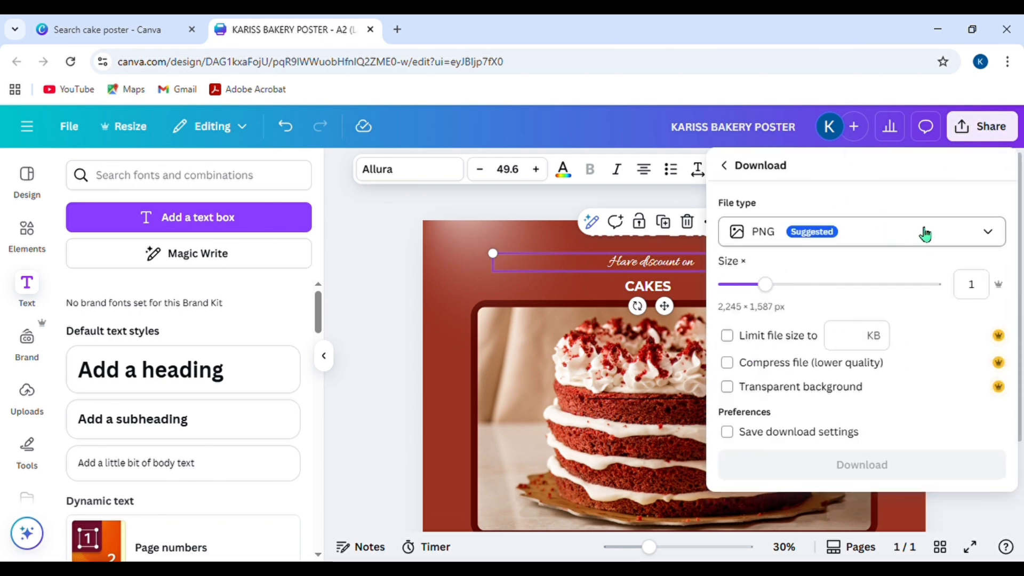
left_click(990, 231)
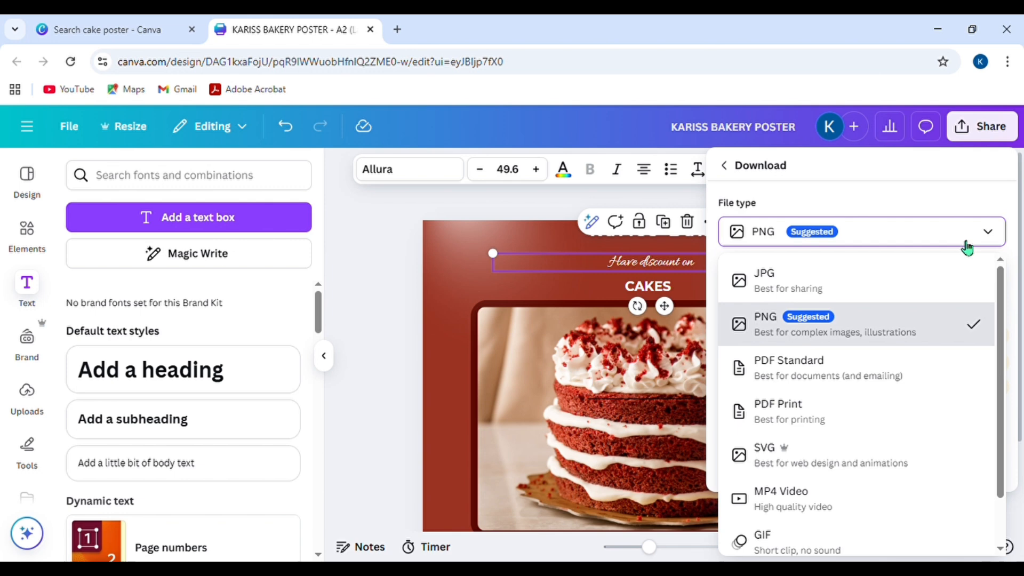
left_click(821, 277)
left_click(907, 486)
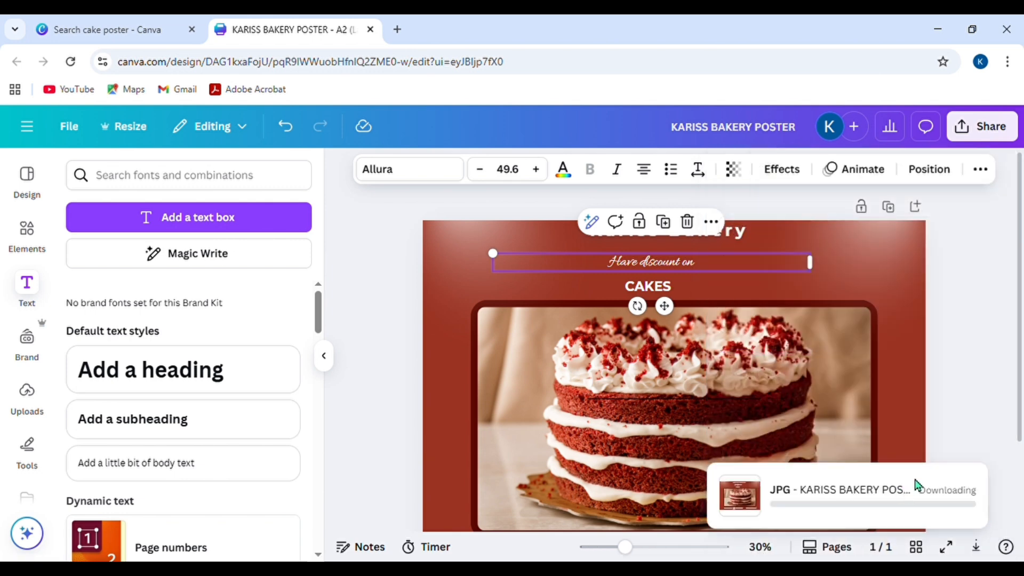